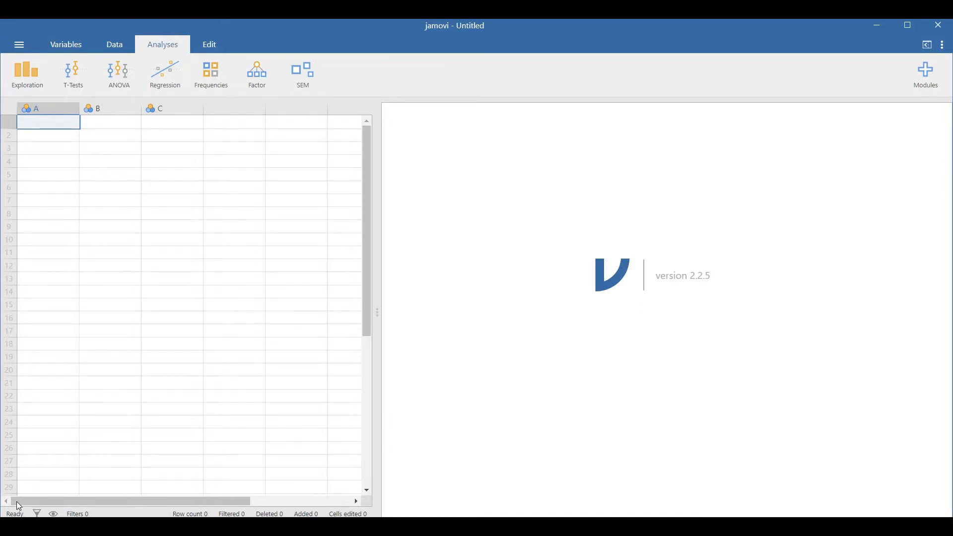
pyautogui.click(19, 45)
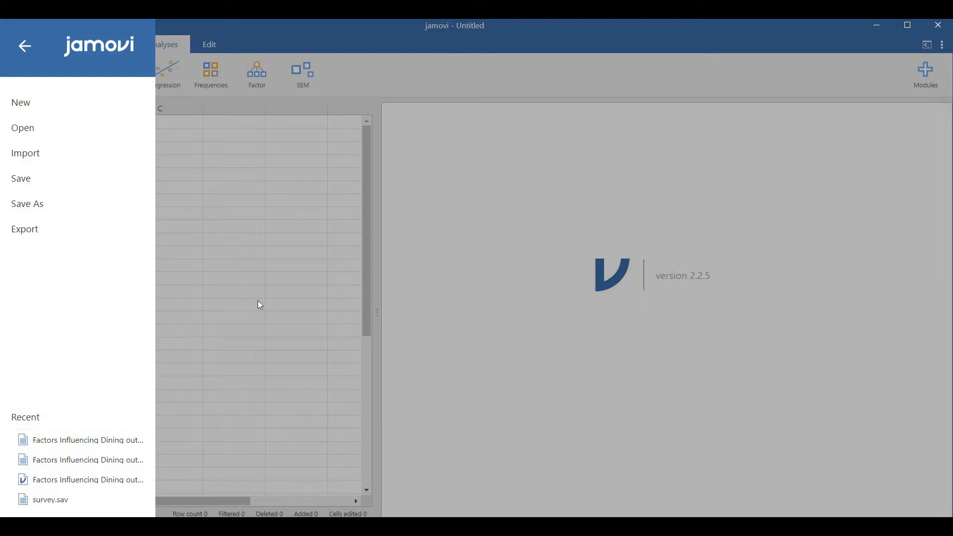
pyautogui.click(296, 258)
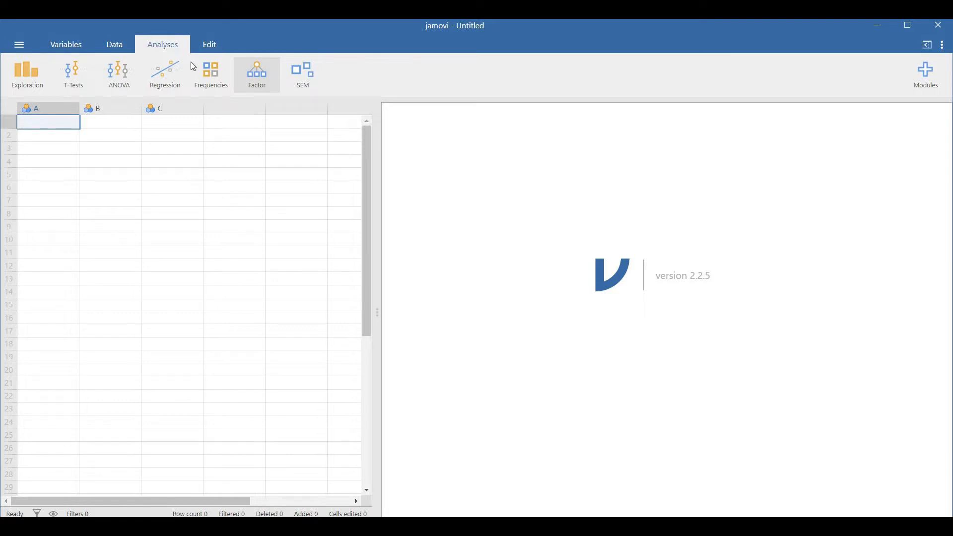
pyautogui.click(20, 48)
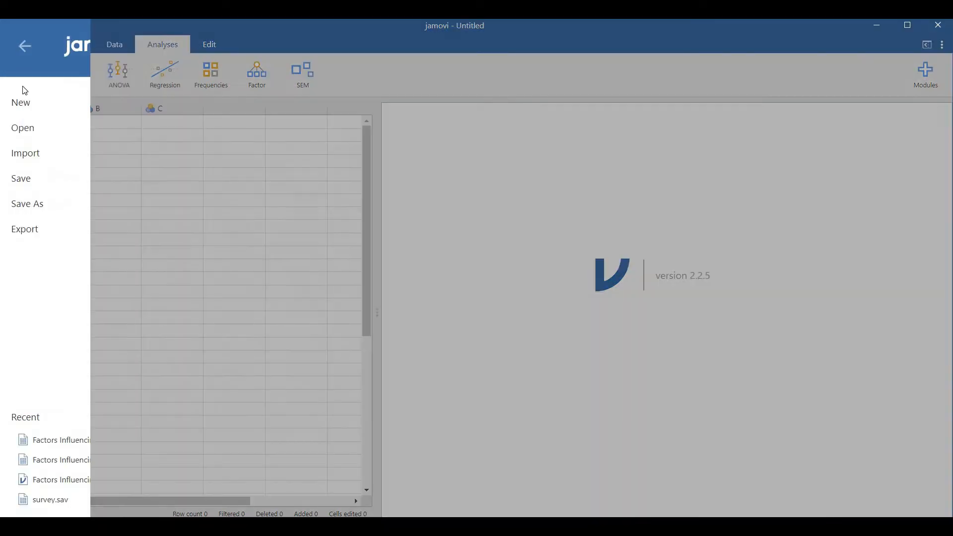
pyautogui.click(240, 161)
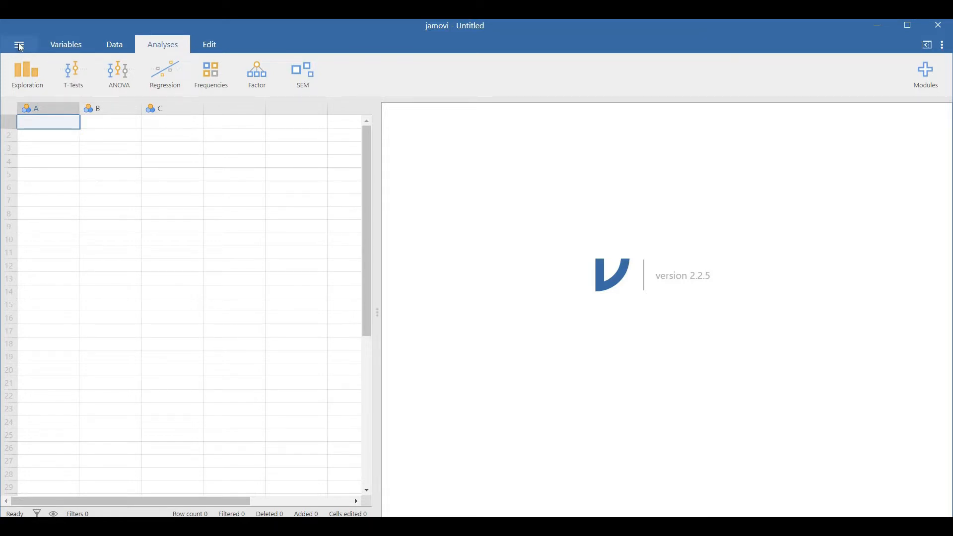
# Look through the example data sets in the Data Library and return to the files on This PC
pyautogui.click(19, 45)
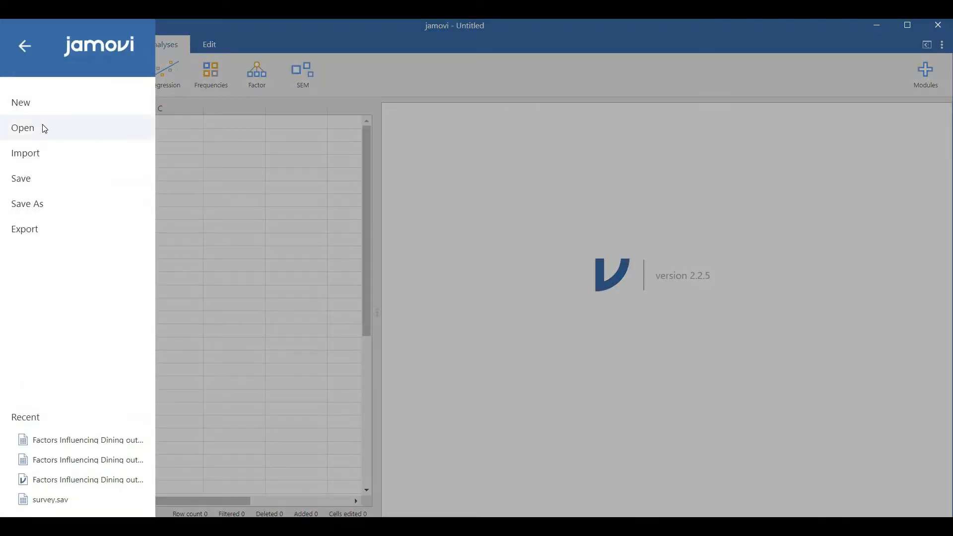
pyautogui.click(44, 128)
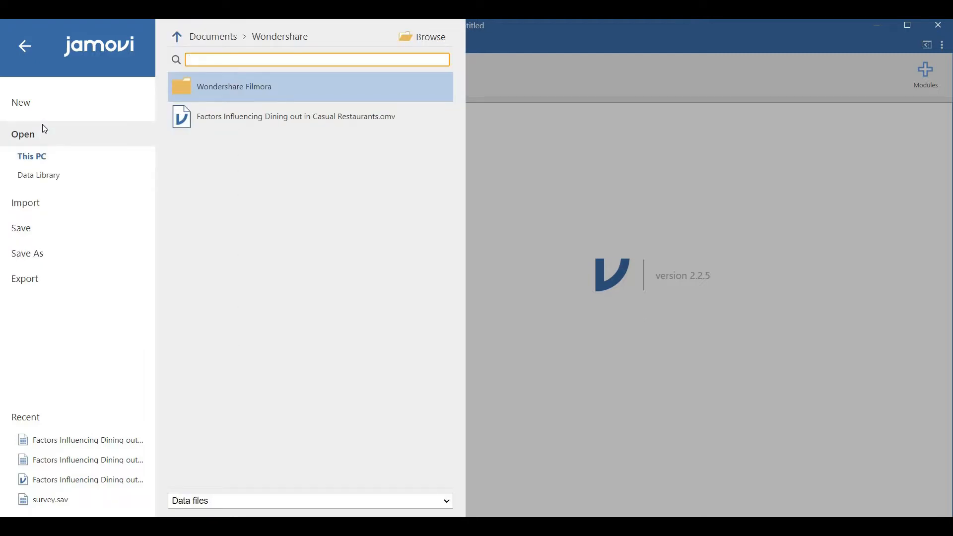
pyautogui.click(43, 176)
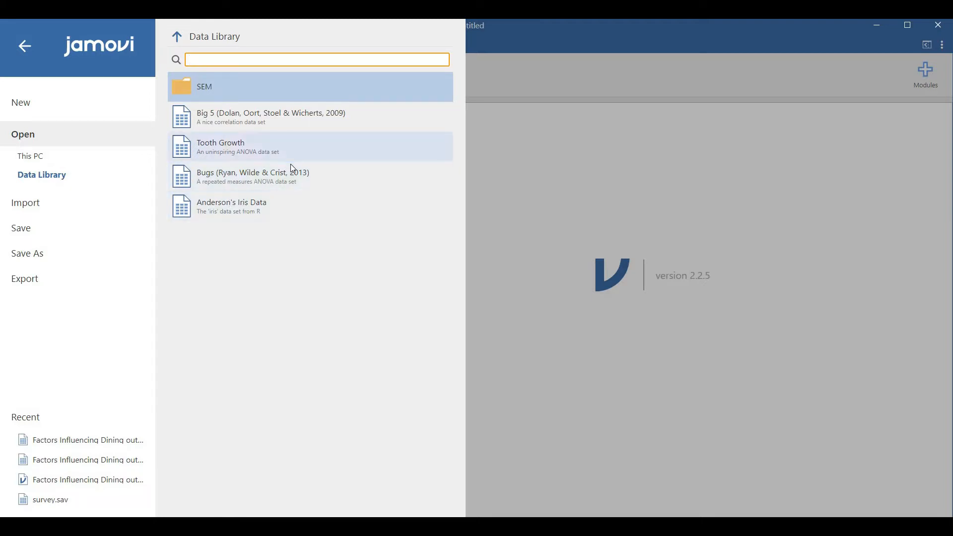
pyautogui.click(92, 155)
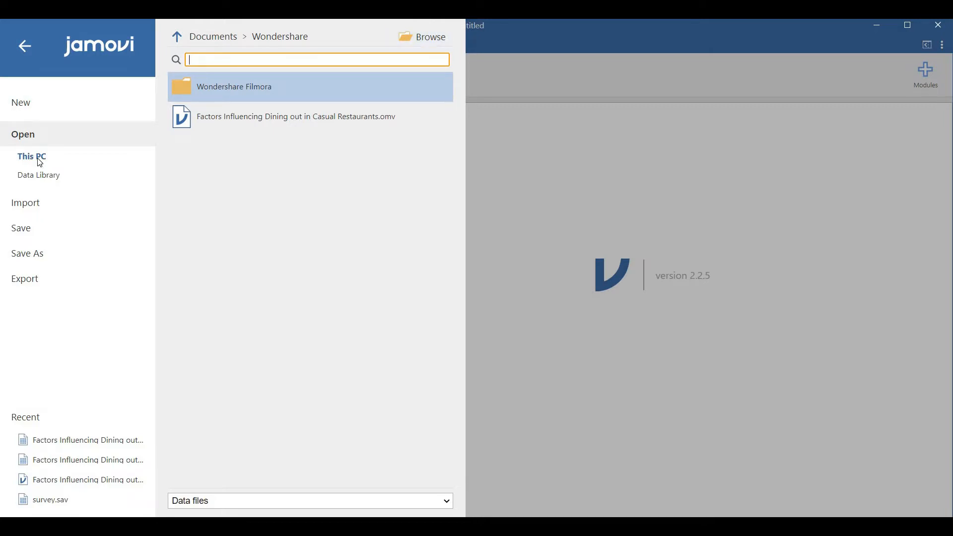
# Open the CSV data file Factors Influencing Dining out in Casual Restaurants from the Desktop
pyautogui.click(430, 35)
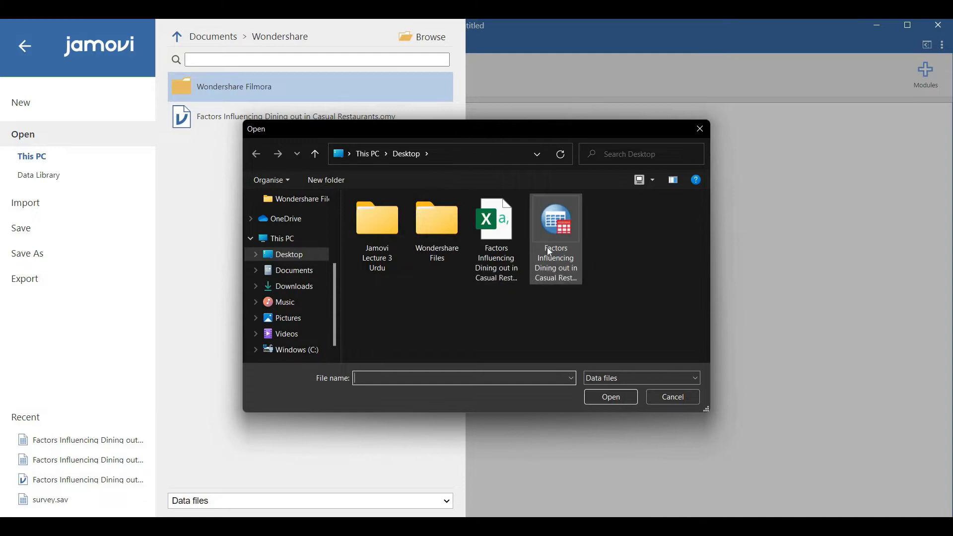
pyautogui.click(695, 380)
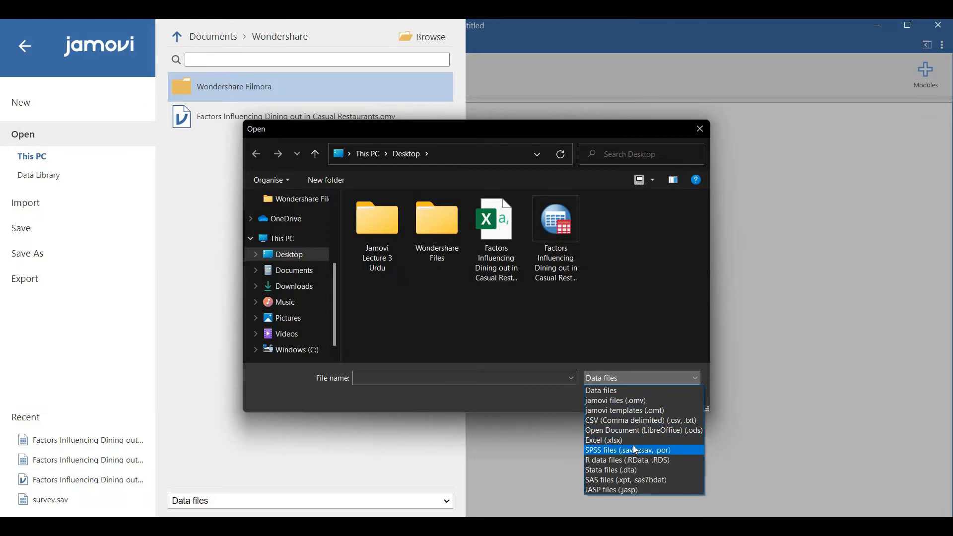
pyautogui.click(494, 243)
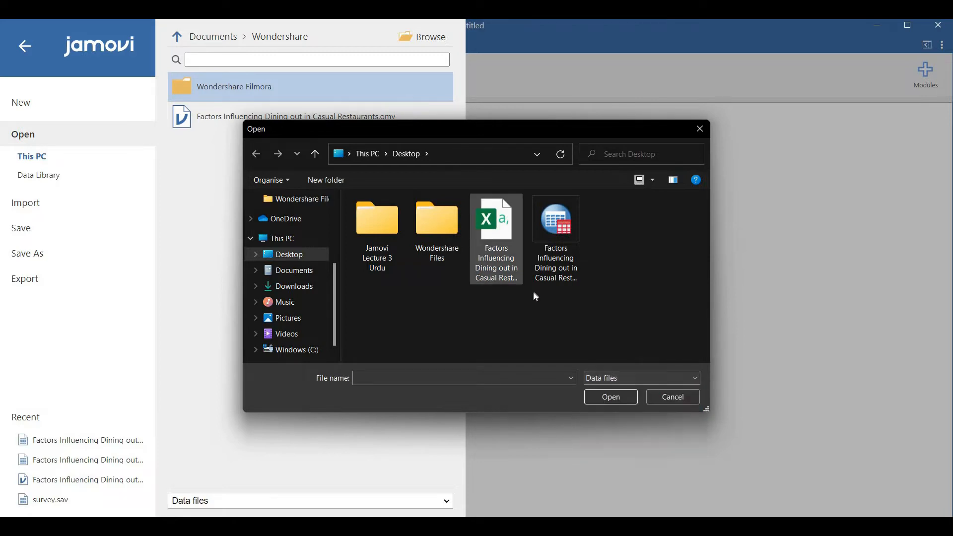
pyautogui.click(599, 398)
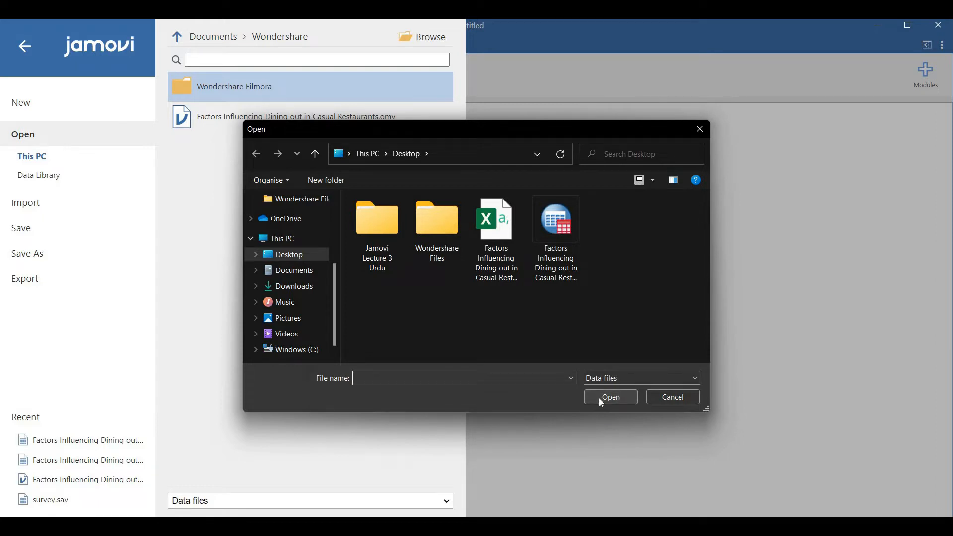
pyautogui.click(495, 233)
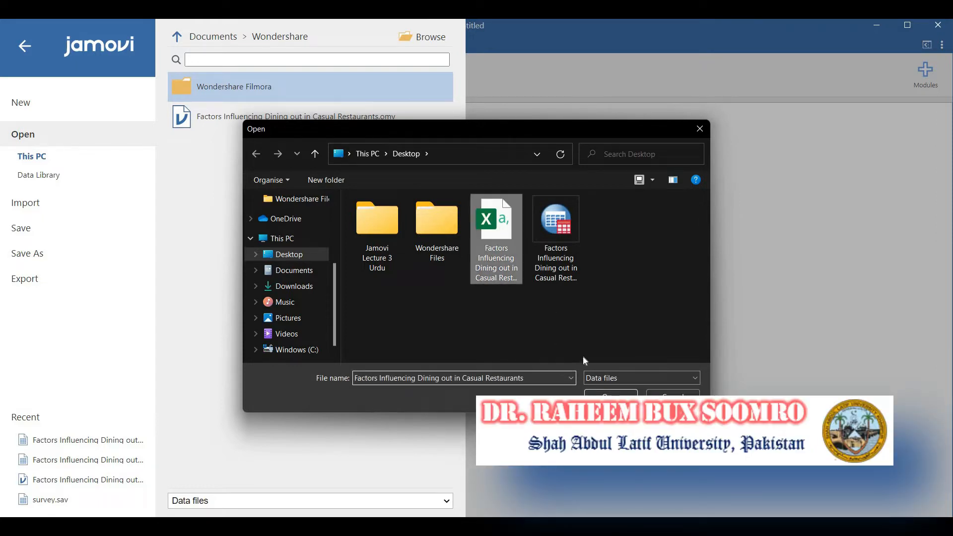
pyautogui.click(600, 395)
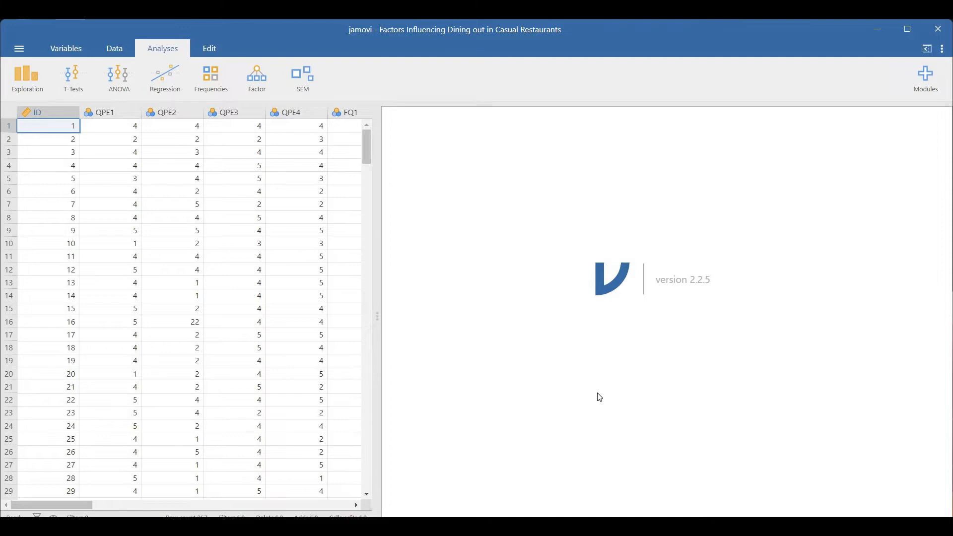
# Examine the variable settings of QPE1, including its measure type, data type and levels, and close them
pyautogui.click(109, 111)
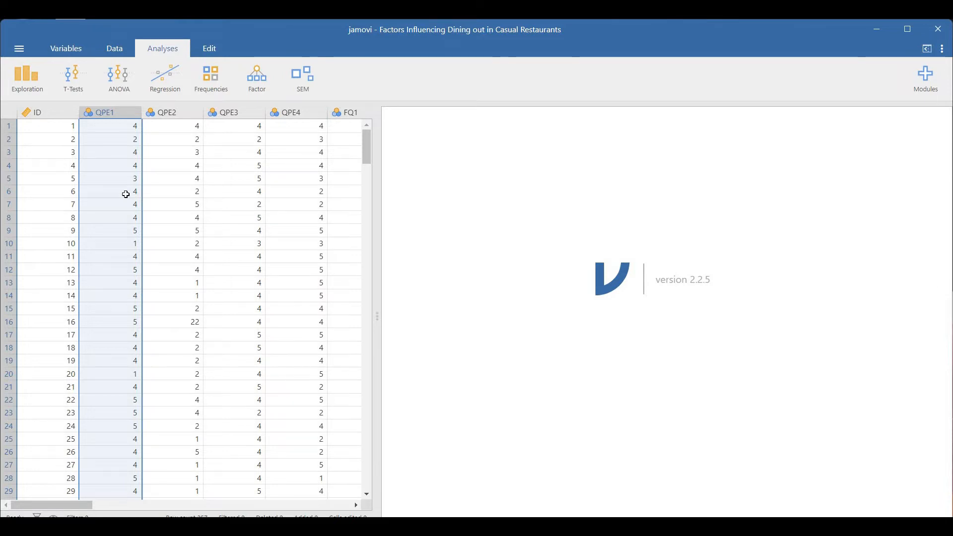
pyautogui.doubleClick(121, 117)
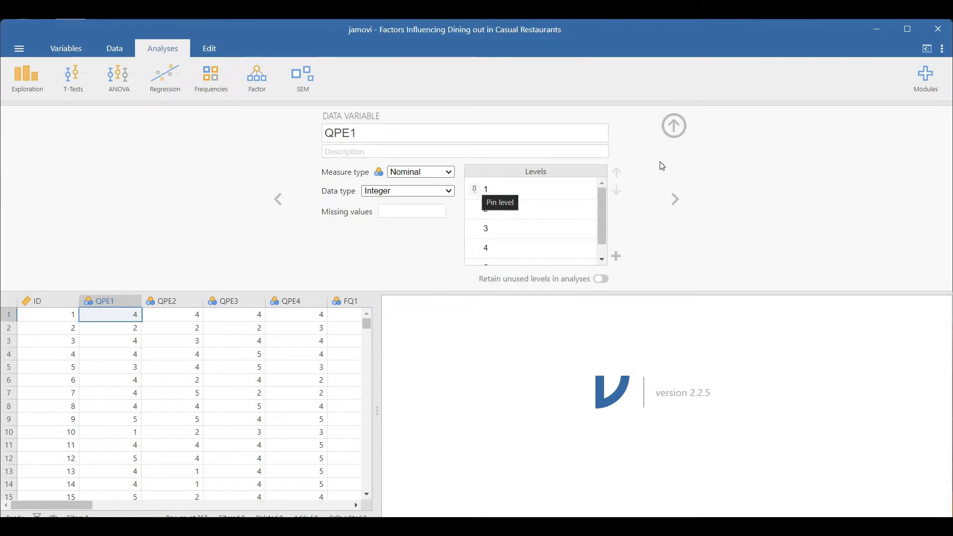
pyautogui.click(676, 127)
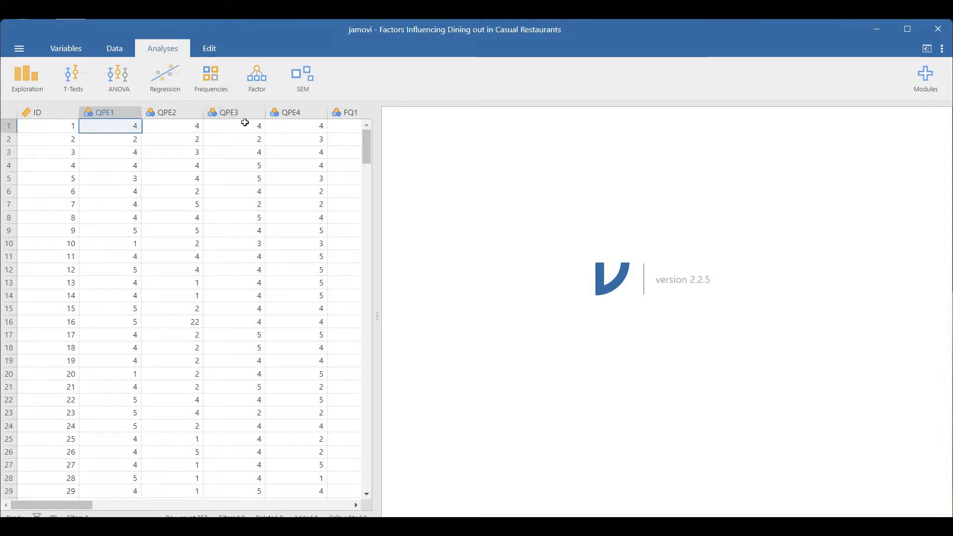
# Create a new blank data set, close the window holding the CSV data and maximise the new one
pyautogui.click(24, 53)
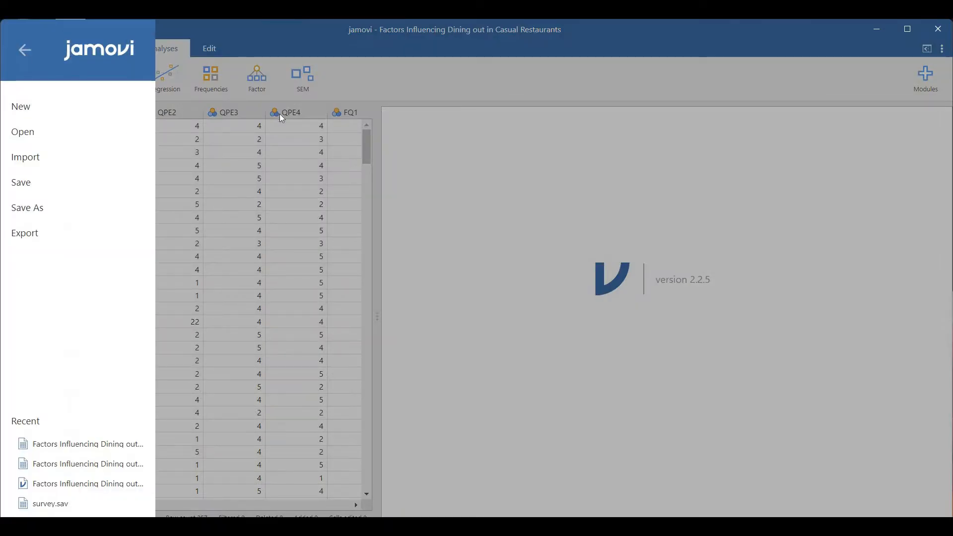
pyautogui.click(56, 109)
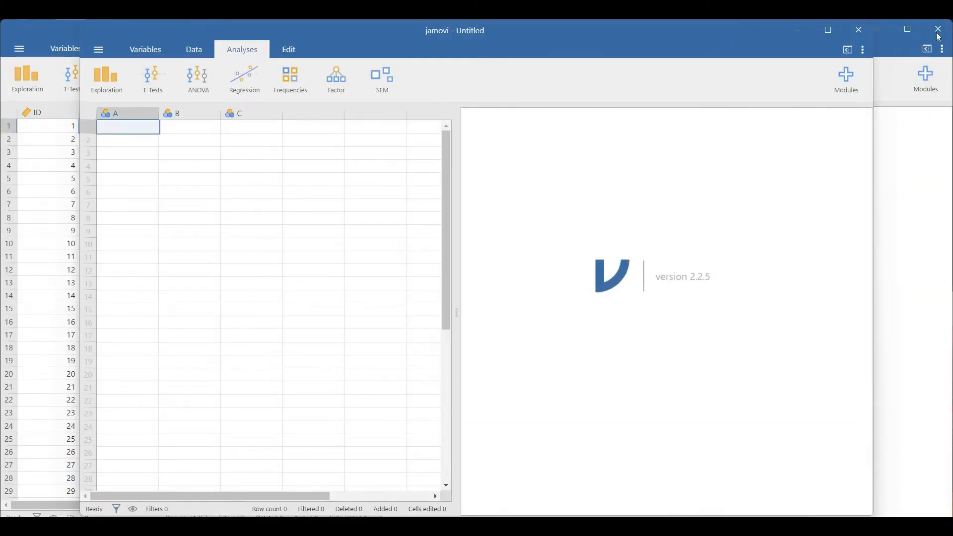
pyautogui.click(938, 32)
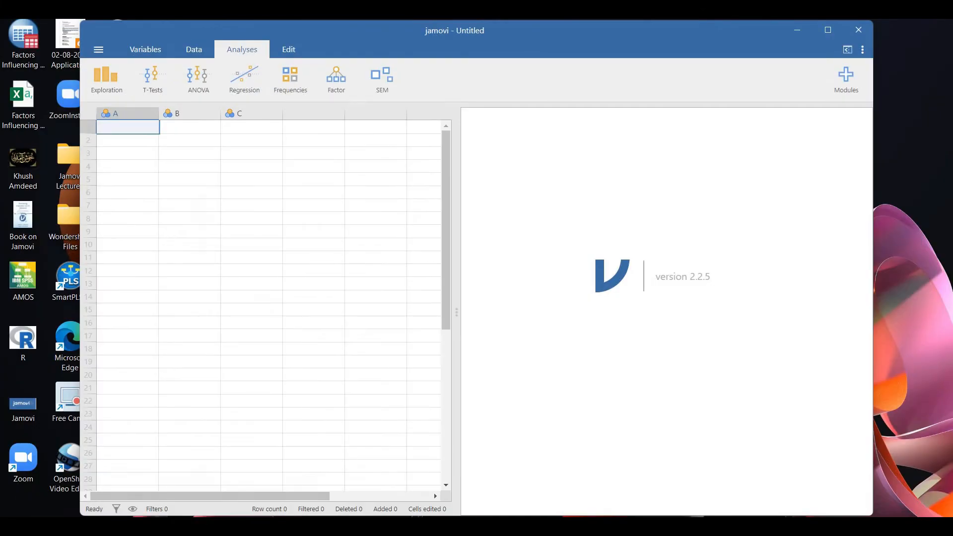
pyautogui.click(826, 31)
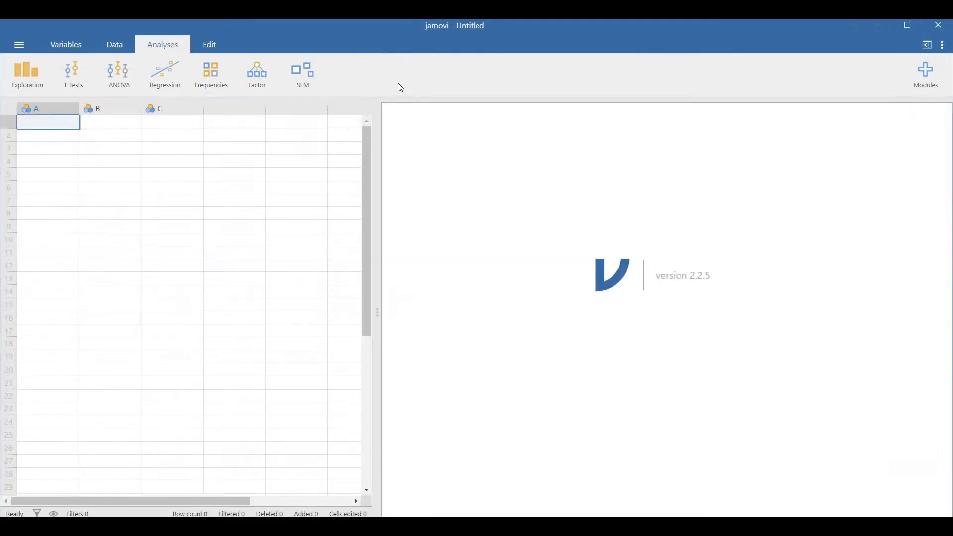
# Try to open the SPSS version of Factors Influencing Dining out in Casual Restaurants from the Desktop
pyautogui.click(18, 46)
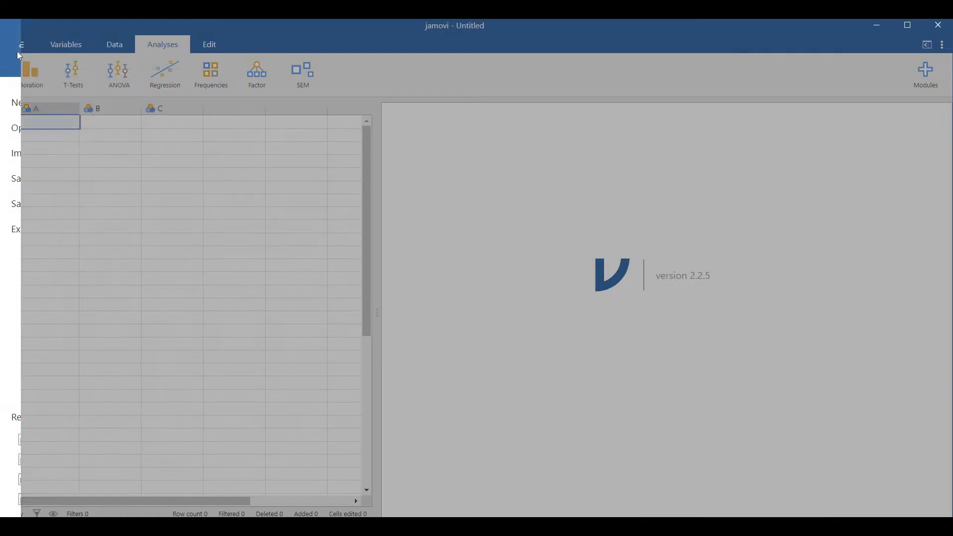
pyautogui.click(53, 130)
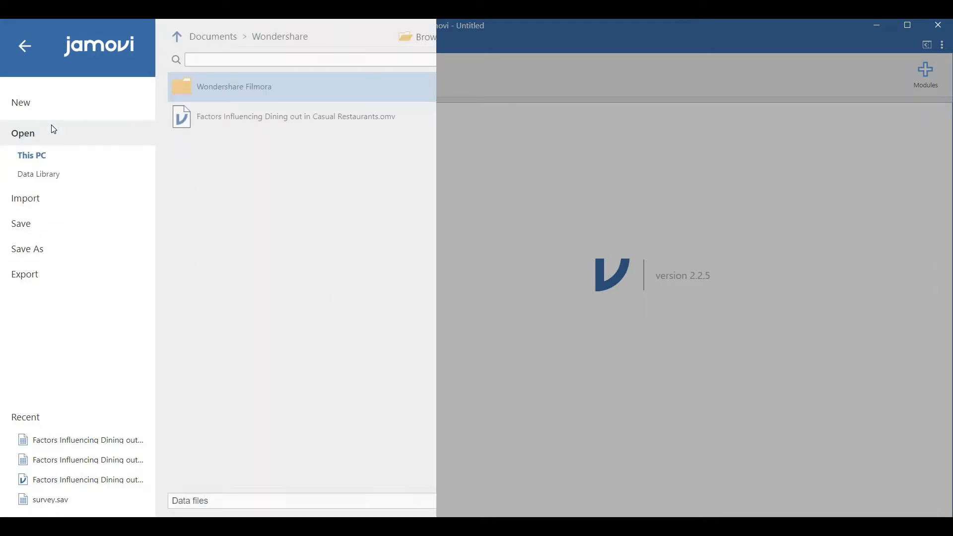
pyautogui.click(437, 40)
pyautogui.click(556, 232)
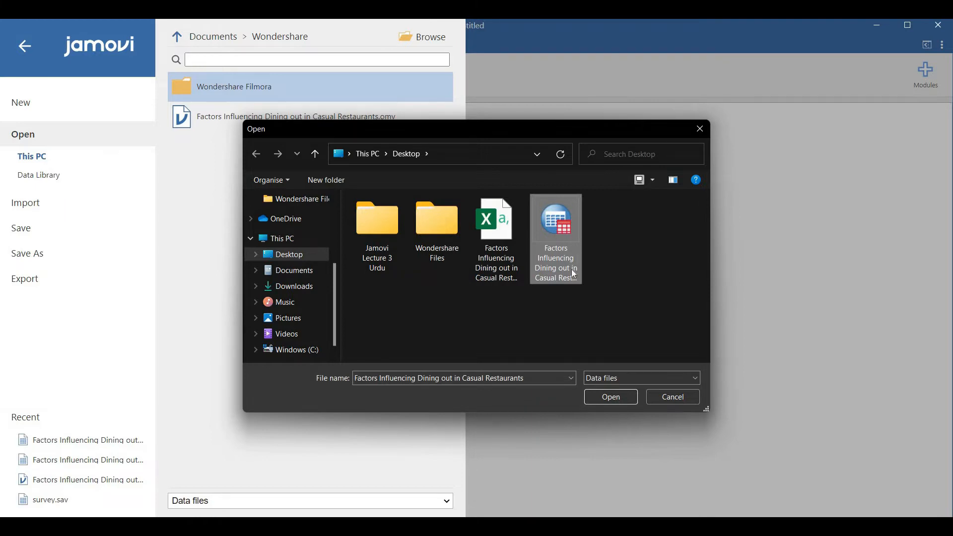
pyautogui.click(612, 397)
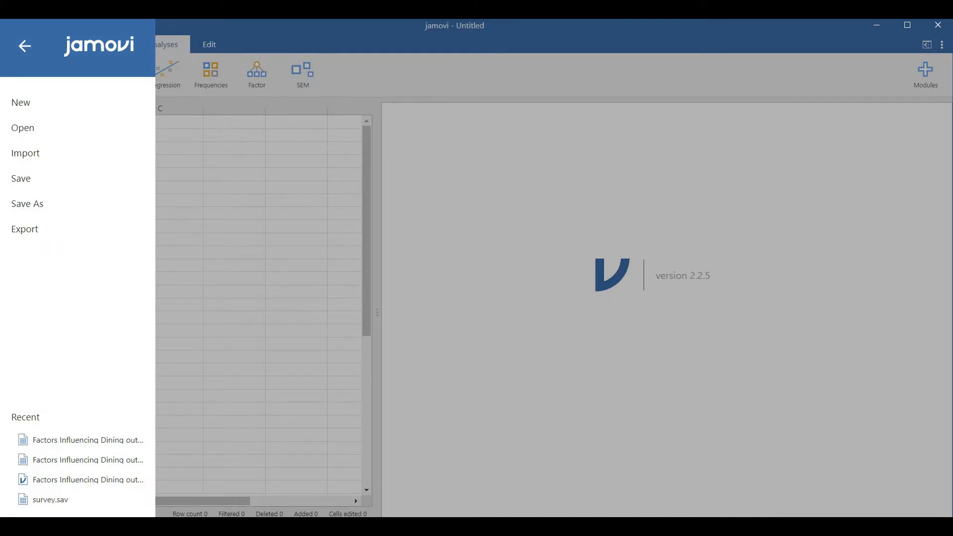
pyautogui.click(694, 477)
# Open the SPSS data file Factors Influencing Dining out in Casual Restaurants from the Desktop and select the QPE2 column
pyautogui.click(43, 137)
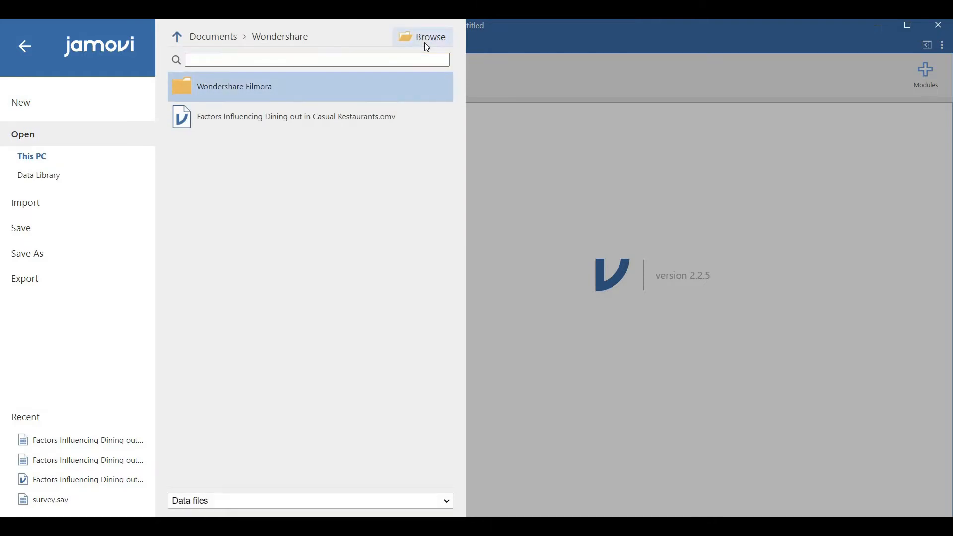
pyautogui.click(427, 46)
pyautogui.click(492, 221)
pyautogui.click(556, 228)
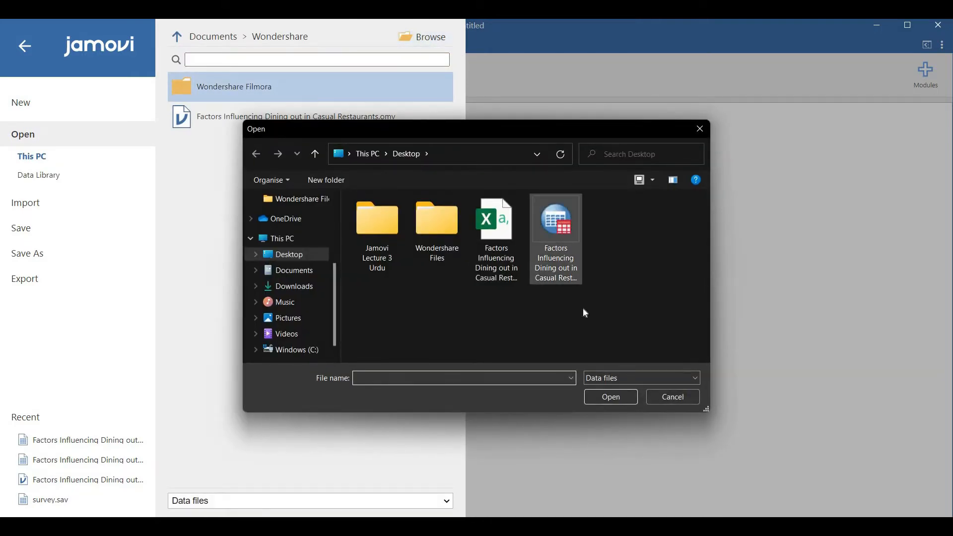
pyautogui.click(600, 396)
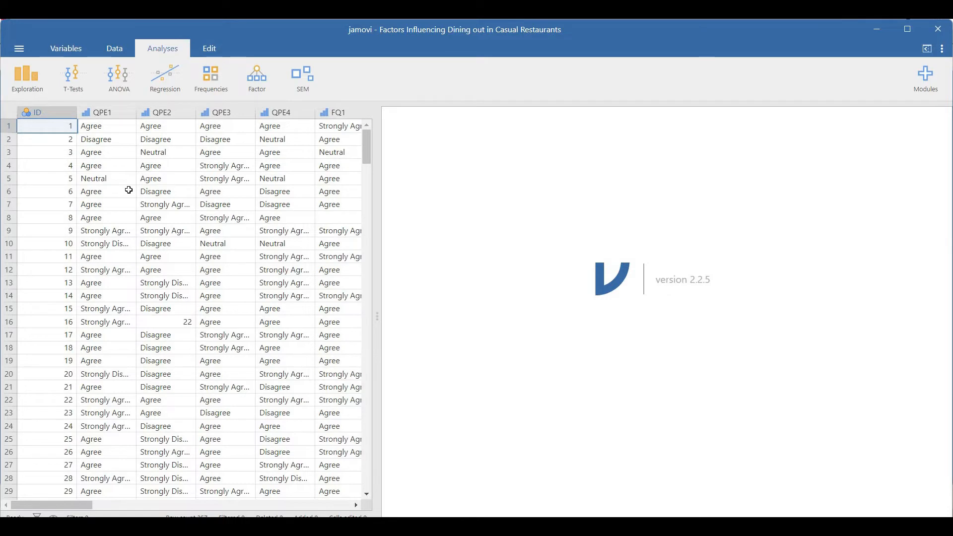
pyautogui.click(105, 110)
pyautogui.click(160, 113)
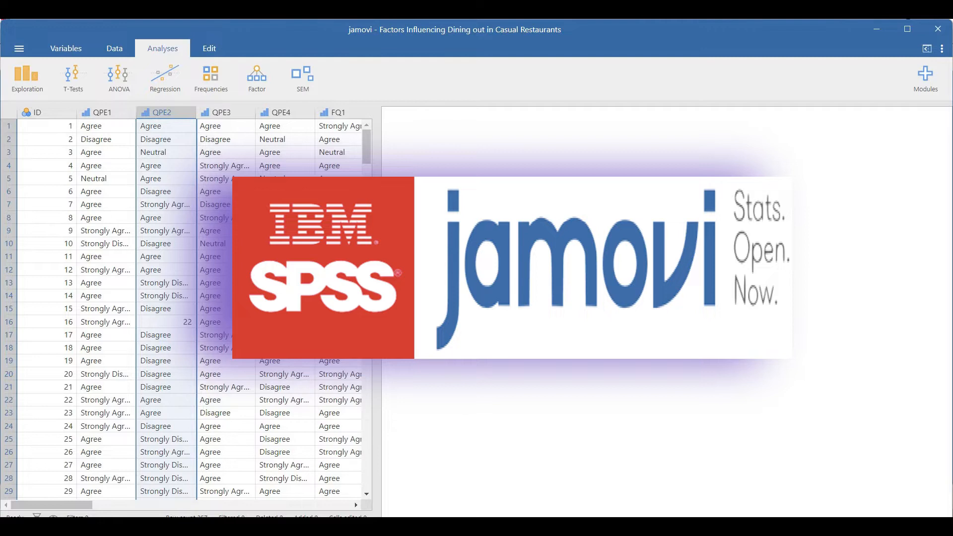
# Switch to SPSS, open the recent file Factors Influencing Dining out in Casual Restaurants.sav to view its data, and return to jamovi
pyautogui.click(636, 461)
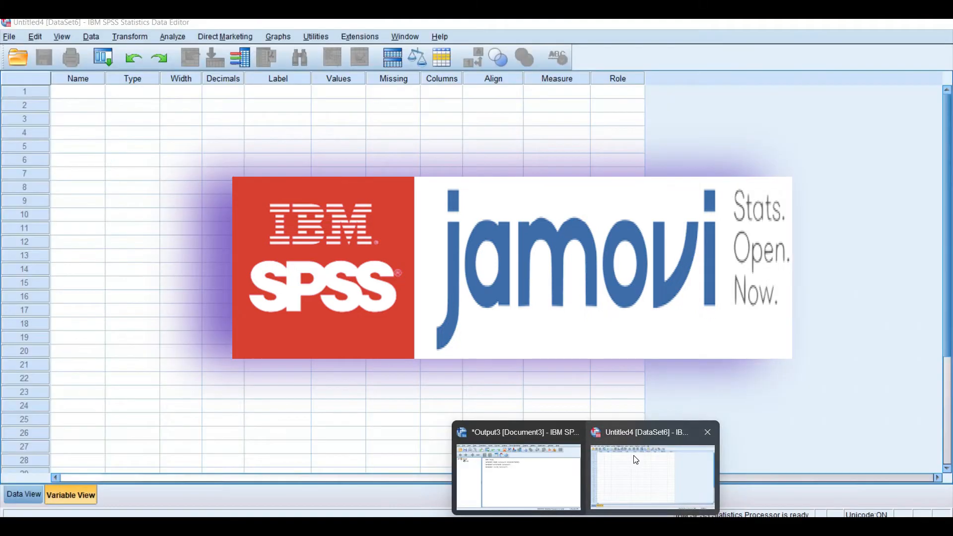
pyautogui.click(11, 38)
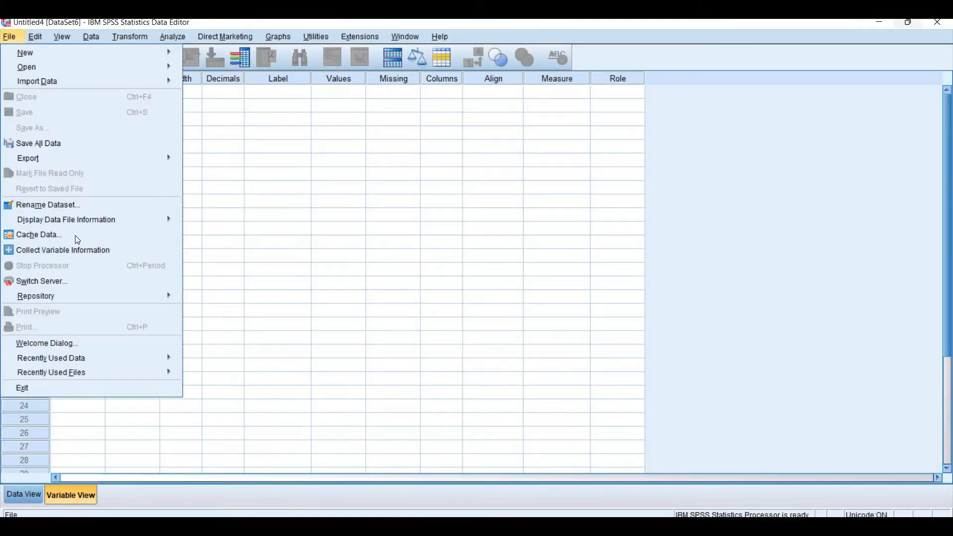
pyautogui.moveTo(139, 358)
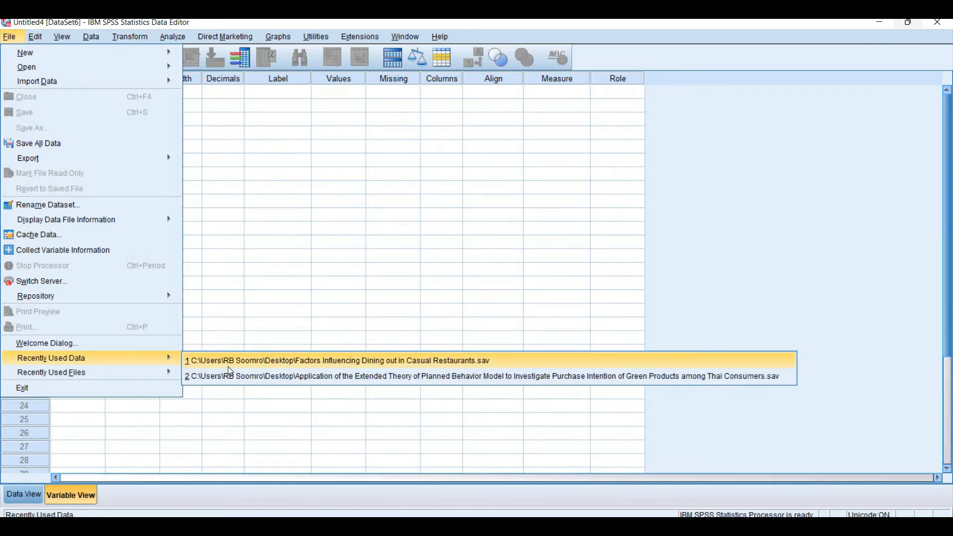
pyautogui.click(228, 365)
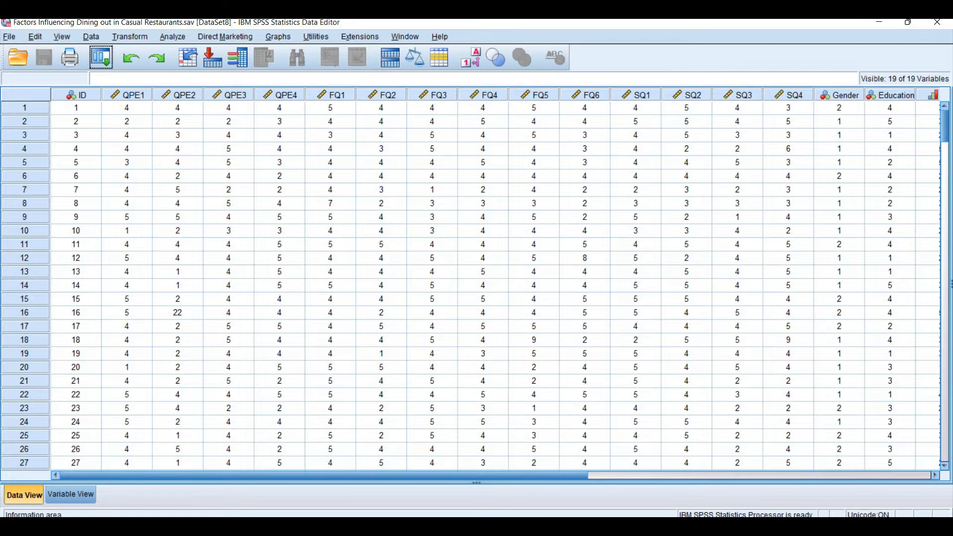
pyautogui.moveTo(559, 528)
pyautogui.click(559, 477)
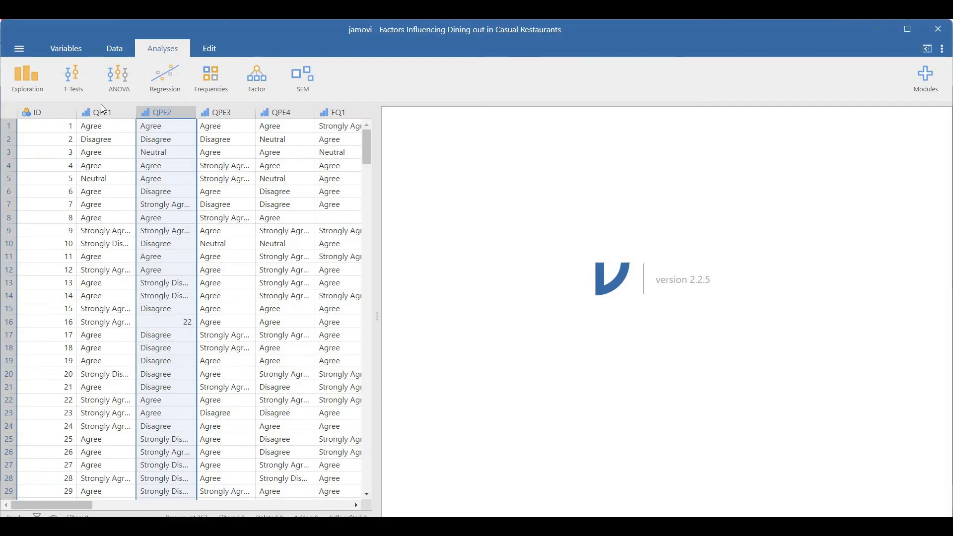
# Create a Descriptives analysis of every variable from QPE1 to Past_Experience, leaving out ID, with the statistics options shown
pyautogui.click(43, 78)
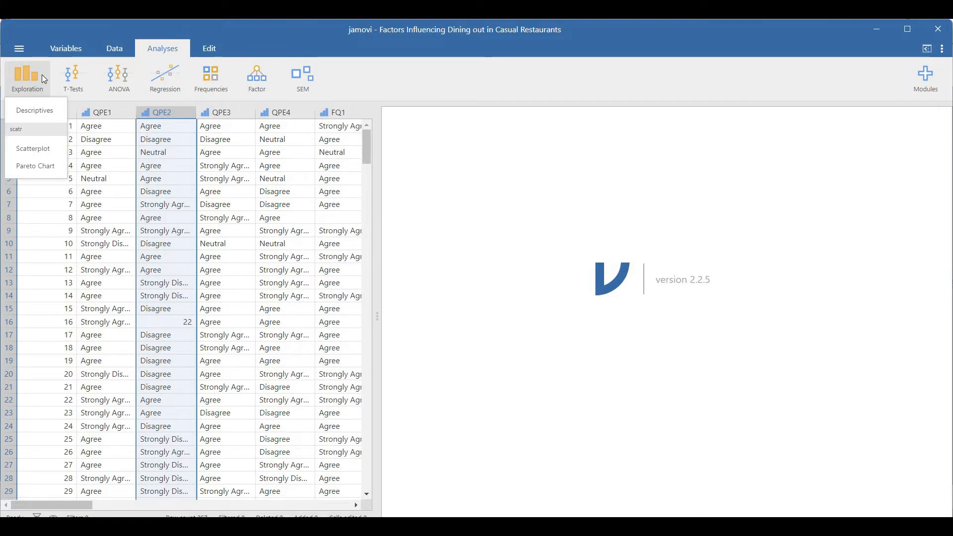
pyautogui.click(36, 110)
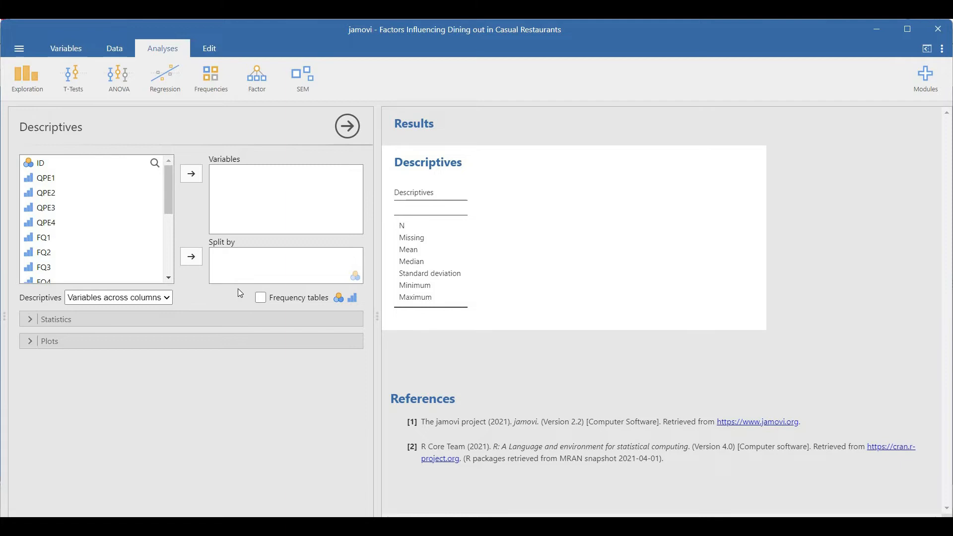
pyautogui.click(189, 321)
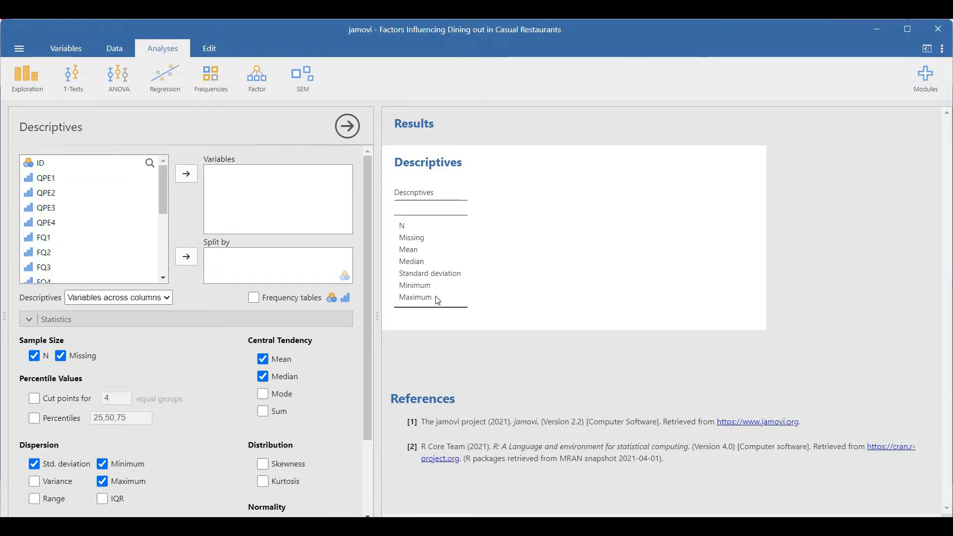
pyautogui.click(60, 185)
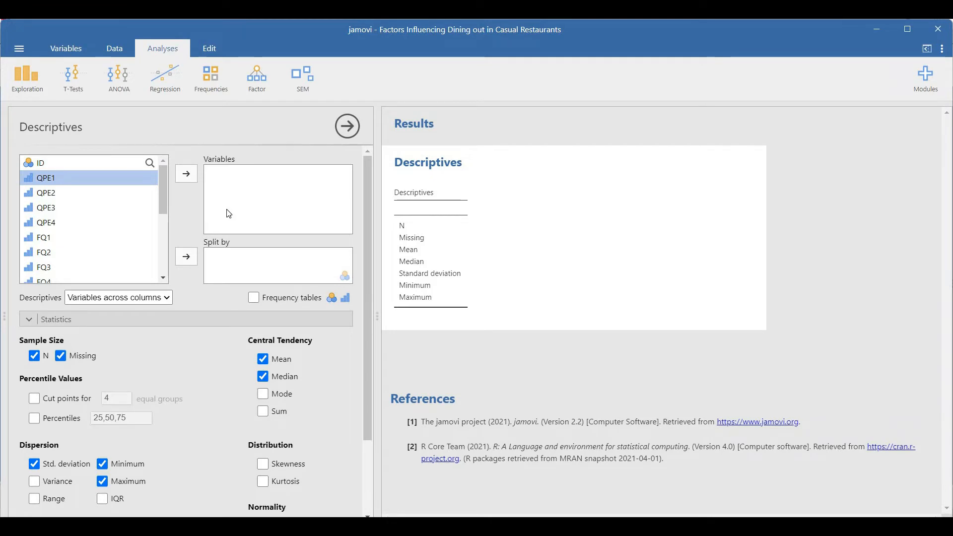
pyautogui.click(164, 277)
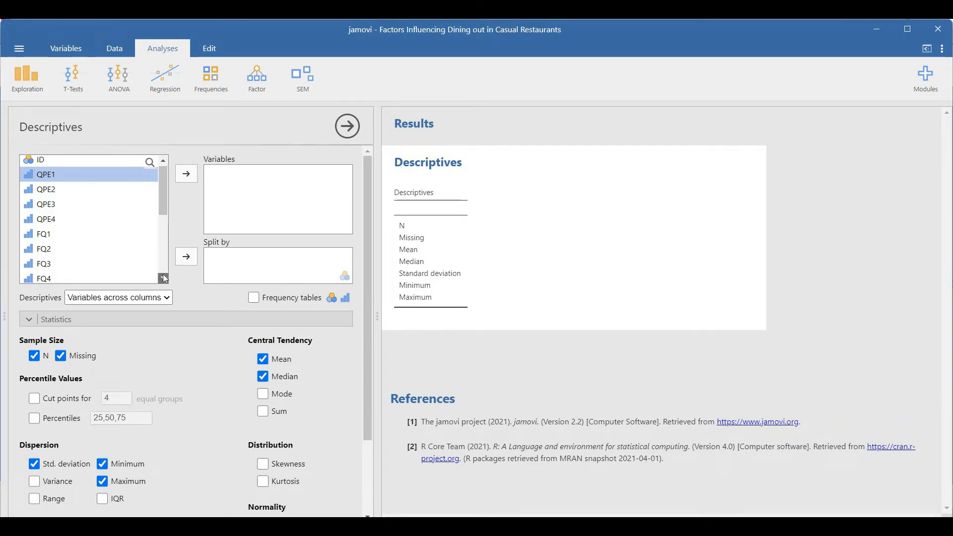
pyautogui.scroll(-5, 164, 278)
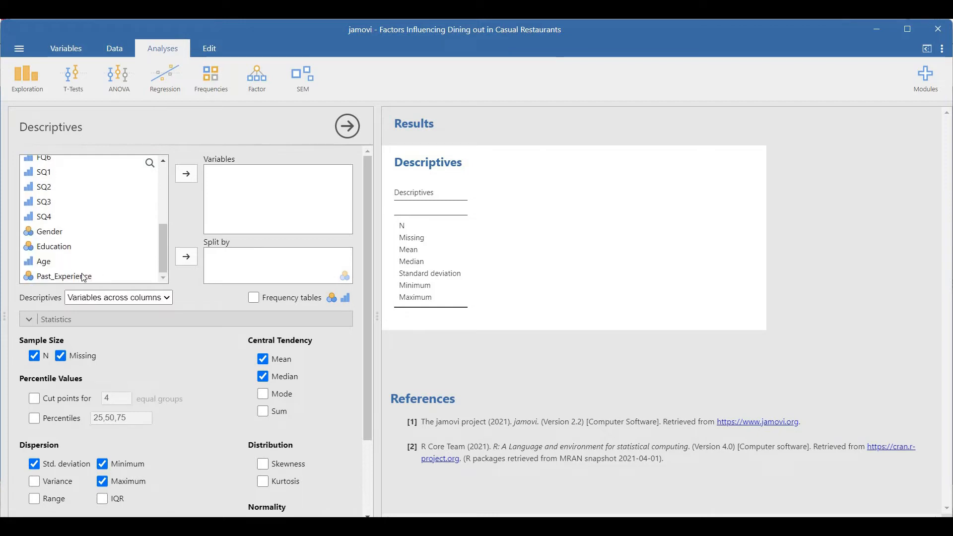
pyautogui.keyDown('shift'); pyautogui.click(84, 277); pyautogui.keyUp('shift')
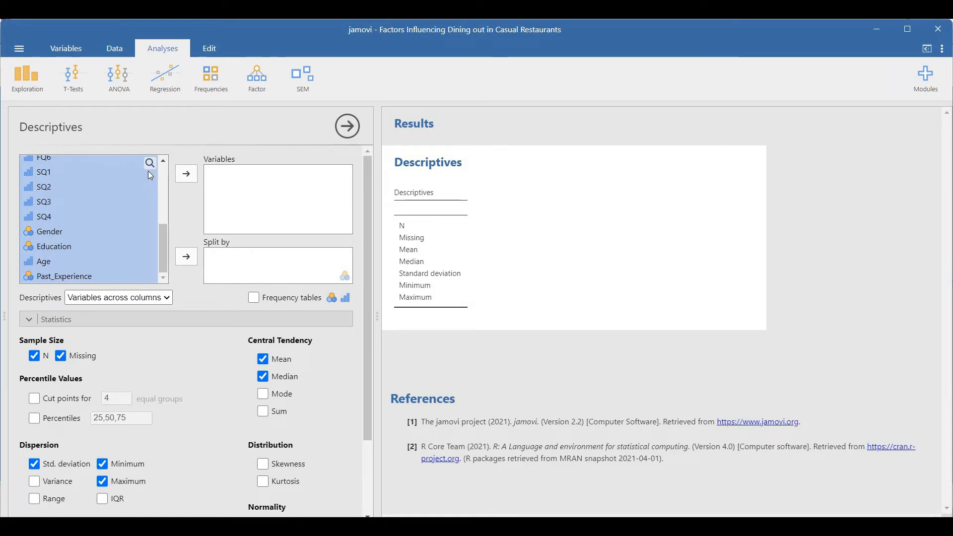
pyautogui.click(186, 177)
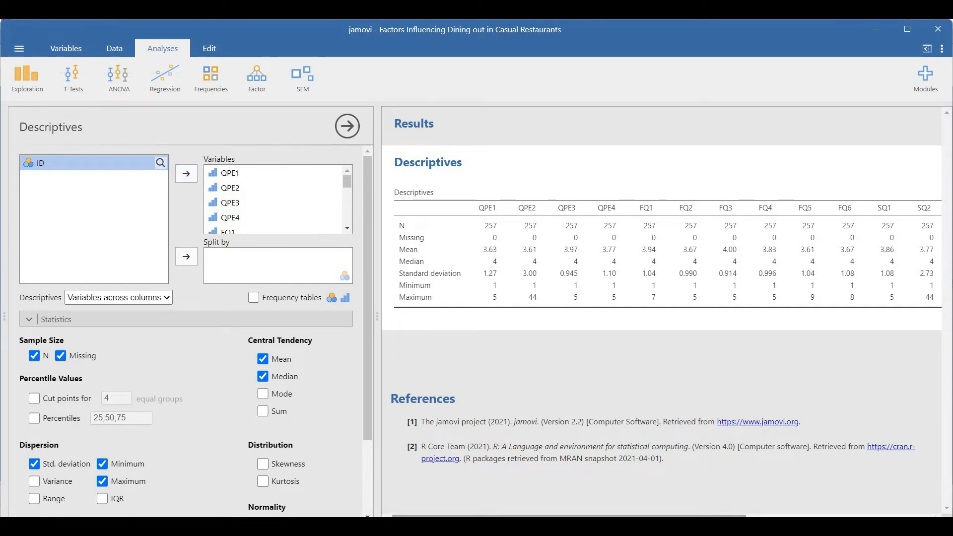
# Switch to the SPSS data set of the dining survey and set up a Frequencies analysis with every variable except ID
pyautogui.moveTo(586, 527)
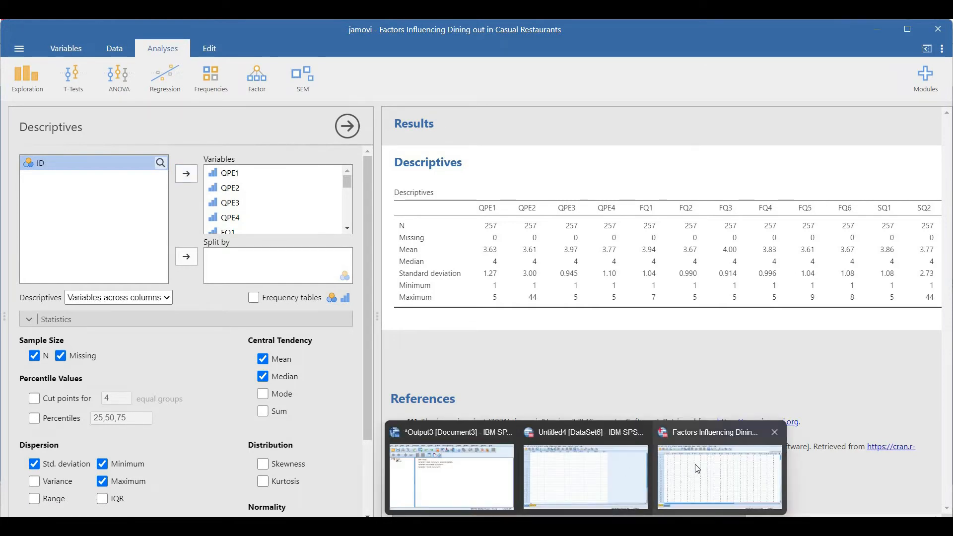
pyautogui.click(697, 469)
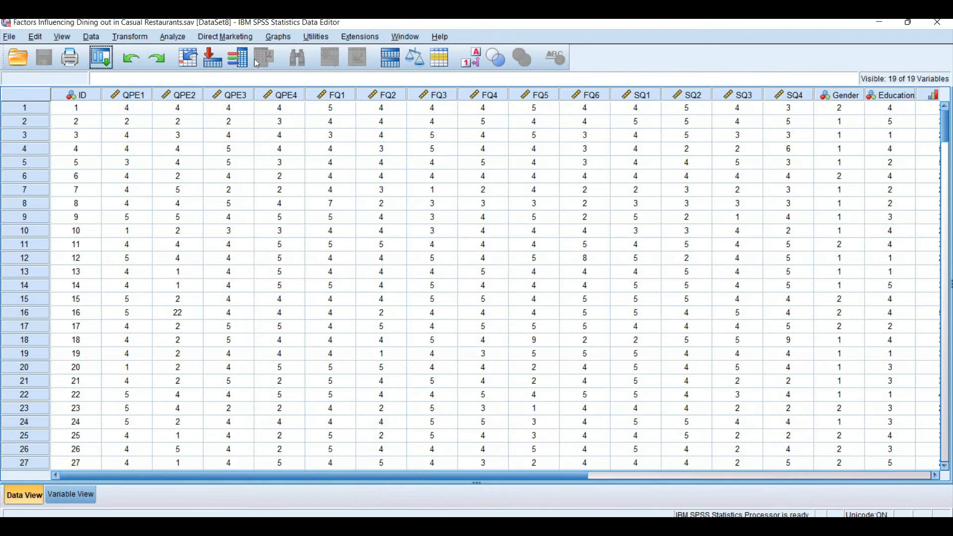
pyautogui.click(178, 39)
pyautogui.moveTo(259, 68)
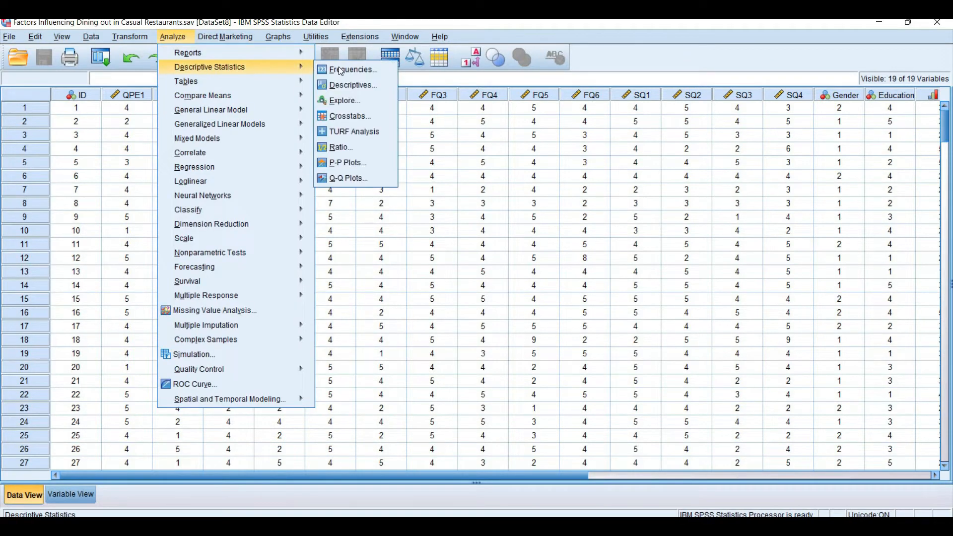
pyautogui.click(339, 67)
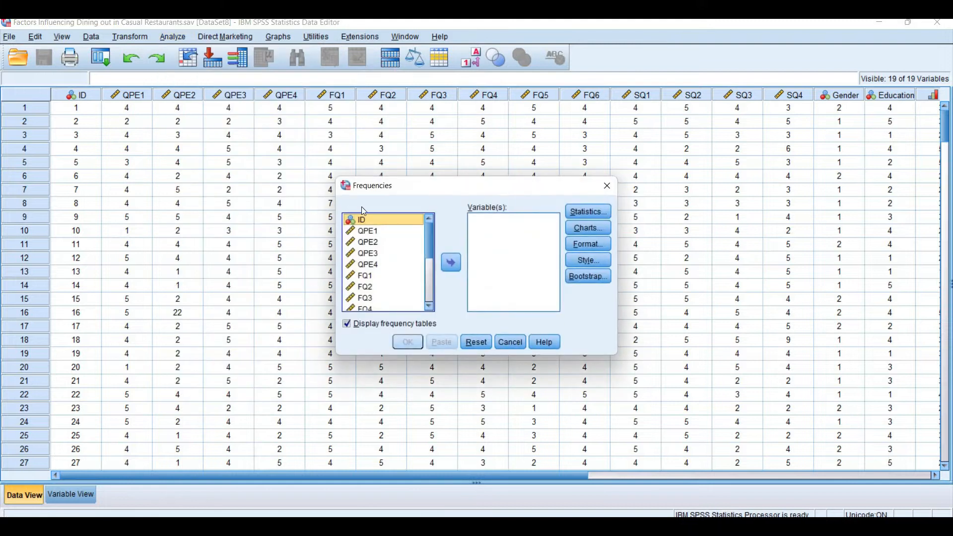
pyautogui.hotkey('ctrl', 'a')
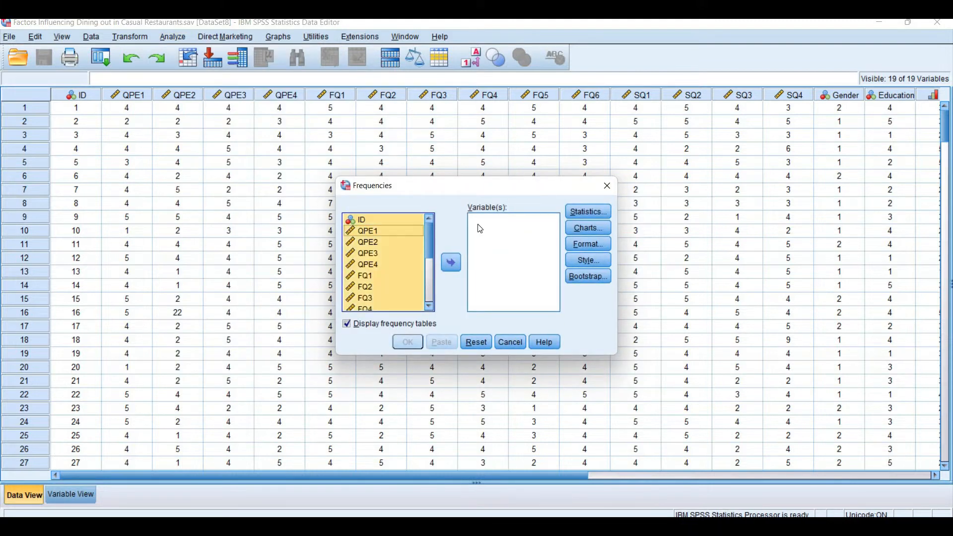
pyautogui.click(451, 262)
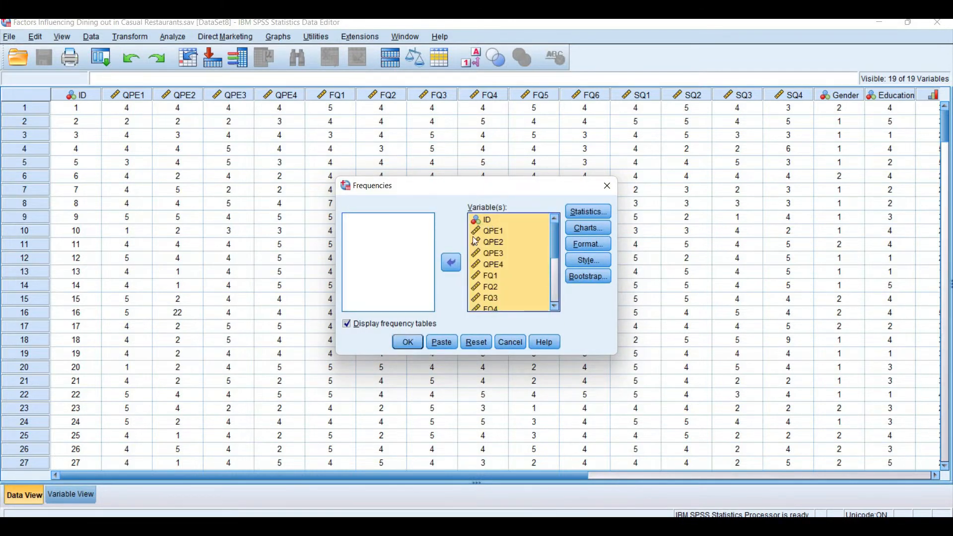
# Examine the statistics offered by the Frequencies analysis, cancel it without running and return to jamovi
pyautogui.click(591, 208)
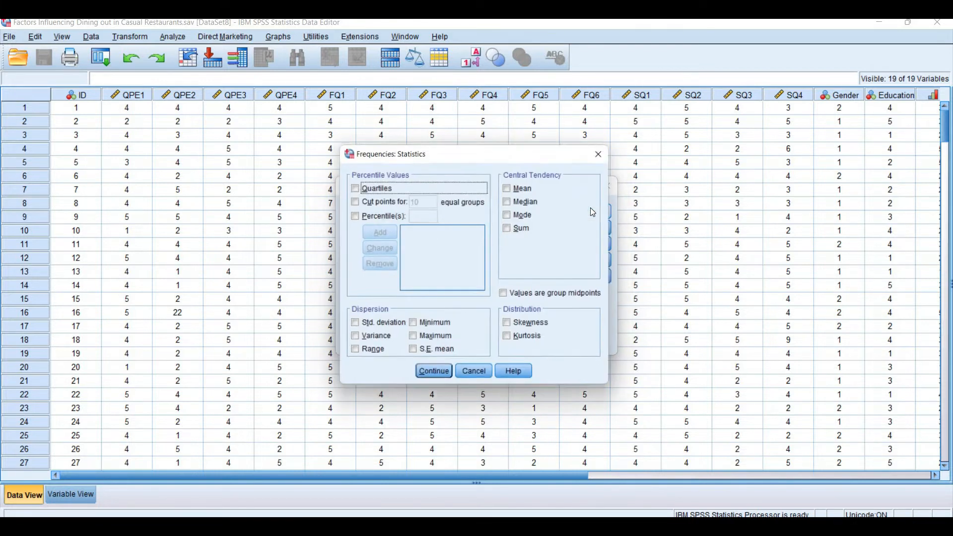
pyautogui.click(477, 378)
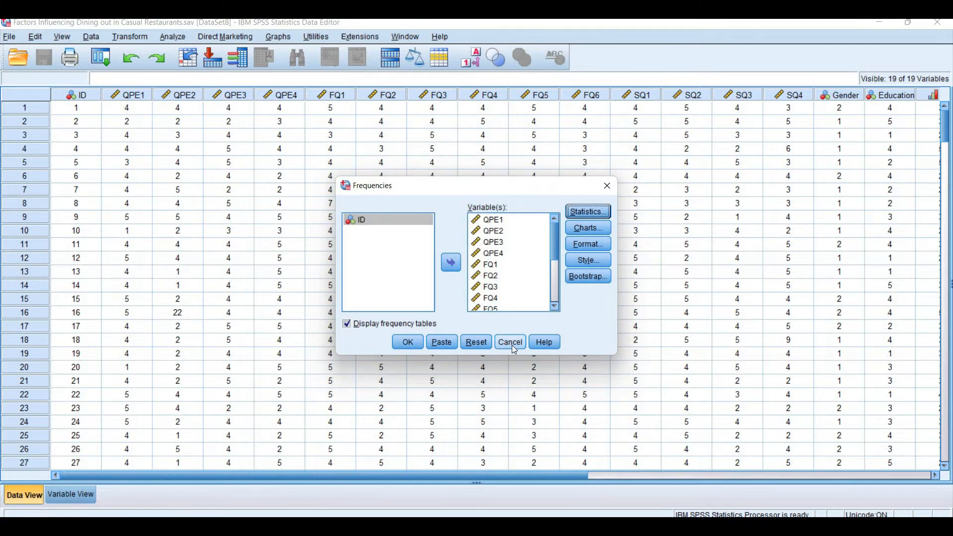
pyautogui.click(511, 344)
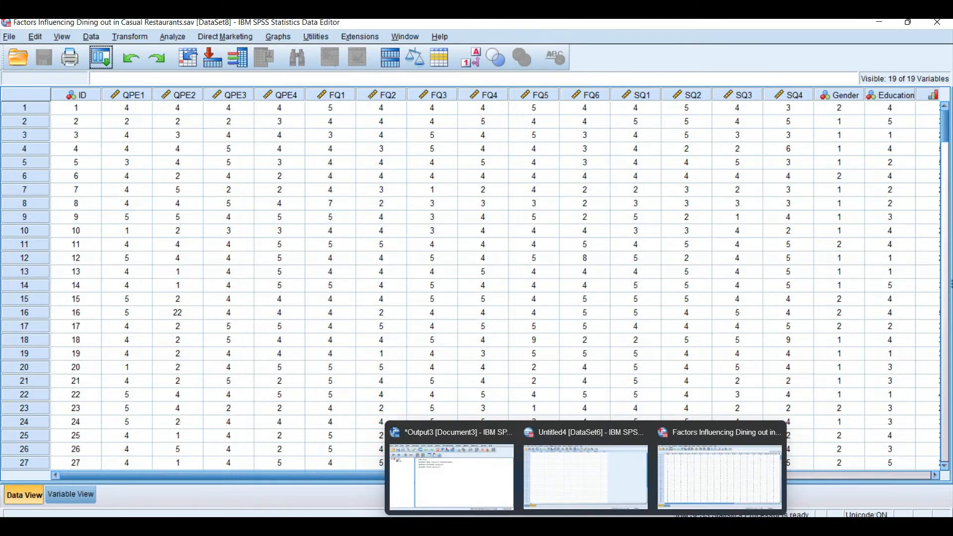
pyautogui.click(586, 527)
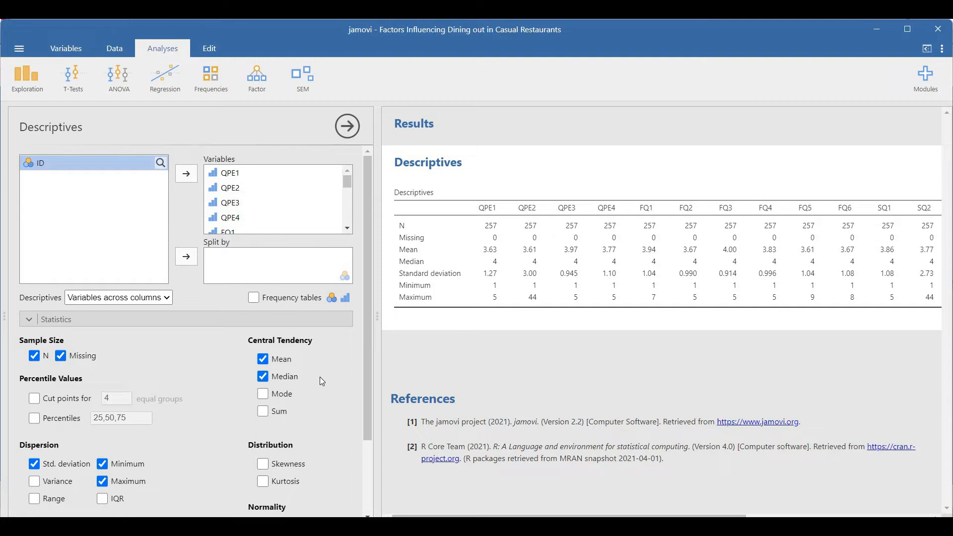
# Add cut points for 4 equal groups, the 25, 50 and 75 percentiles, the mode and the sum to the descriptives
pyautogui.click(32, 400)
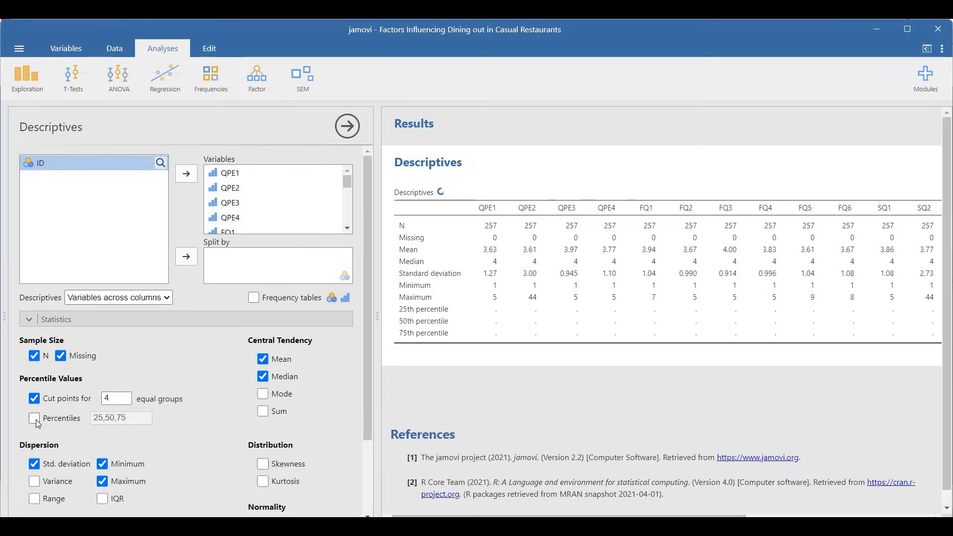
pyautogui.click(34, 418)
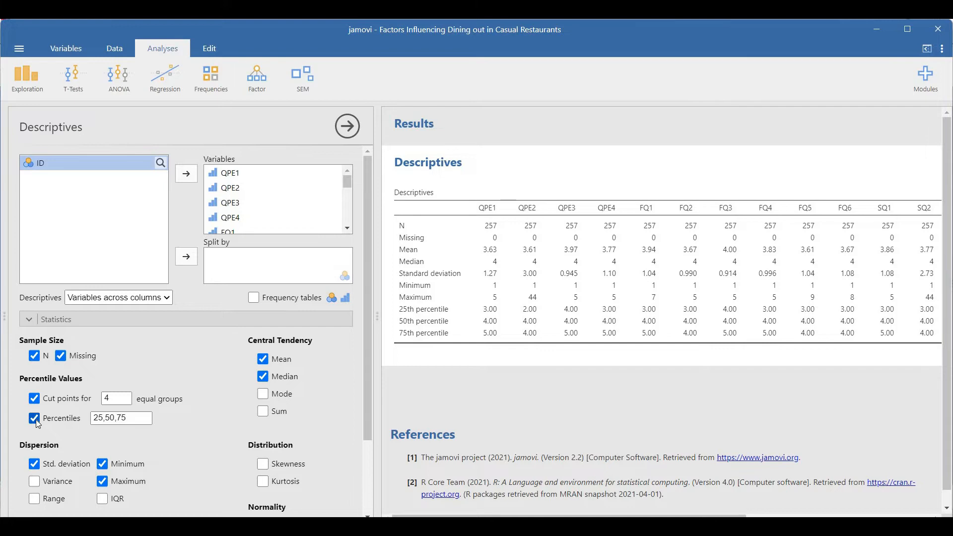
pyautogui.click(262, 394)
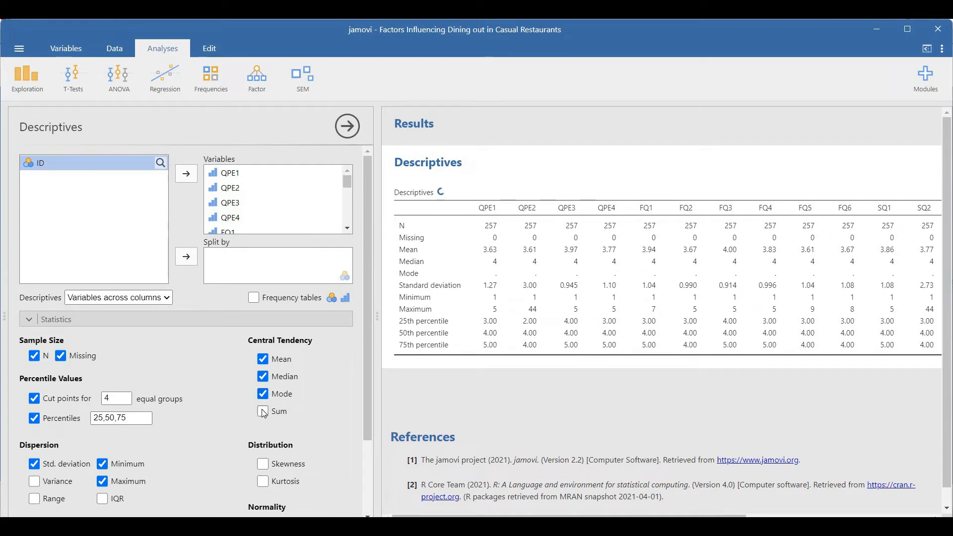
pyautogui.click(262, 411)
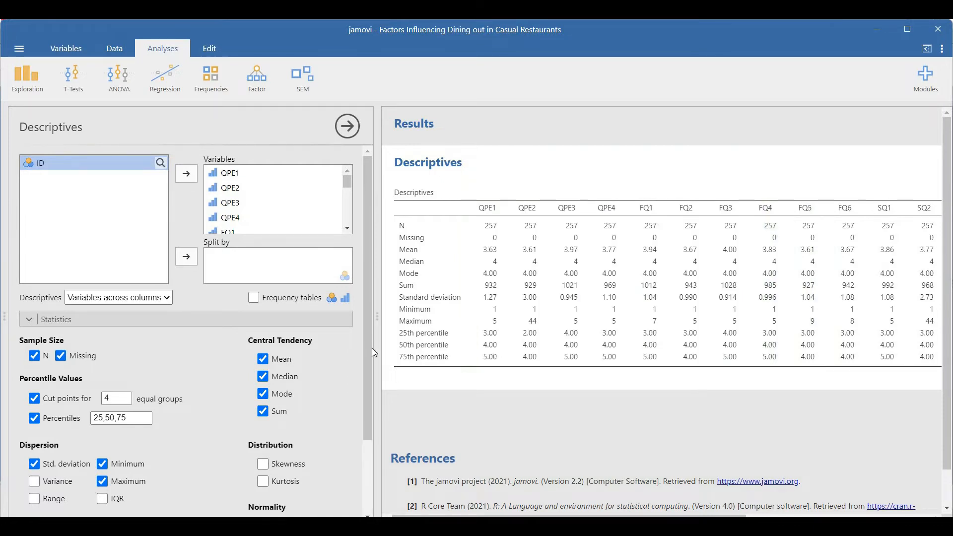
# Add variance, range, skewness, kurtosis, Shapiro-Wilk, standard error of the mean and the 95% confidence interval for the mean to the descriptives
pyautogui.scroll(-3, 371, 402)
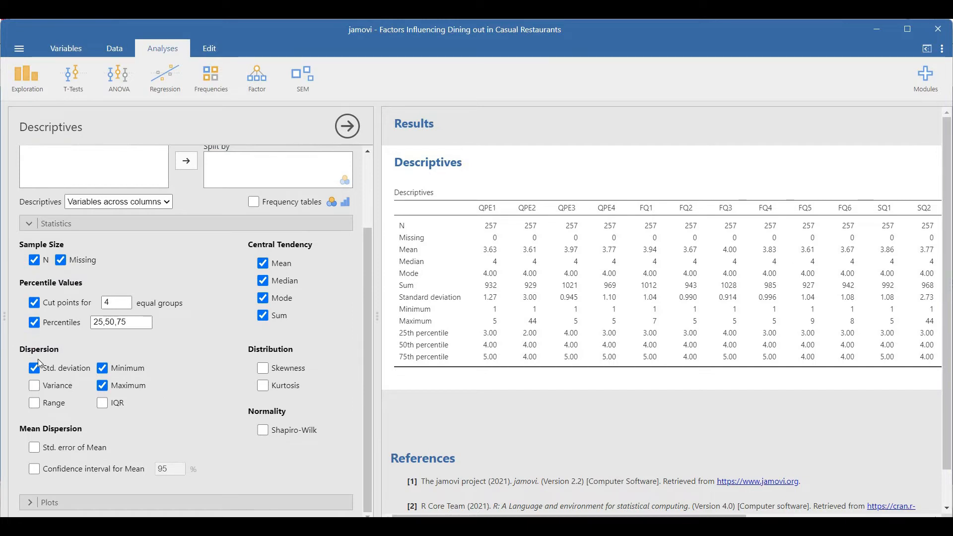
pyautogui.click(39, 405)
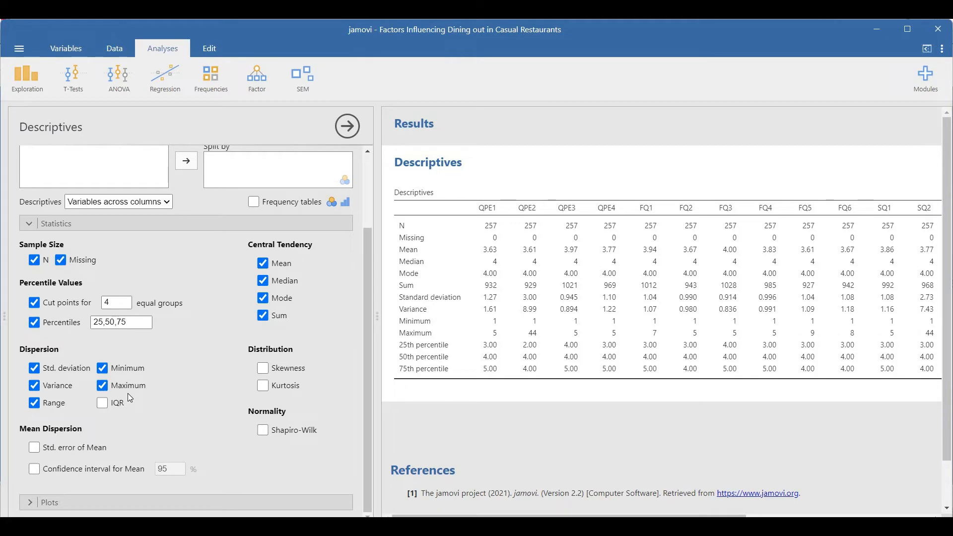
pyautogui.click(262, 368)
pyautogui.click(264, 386)
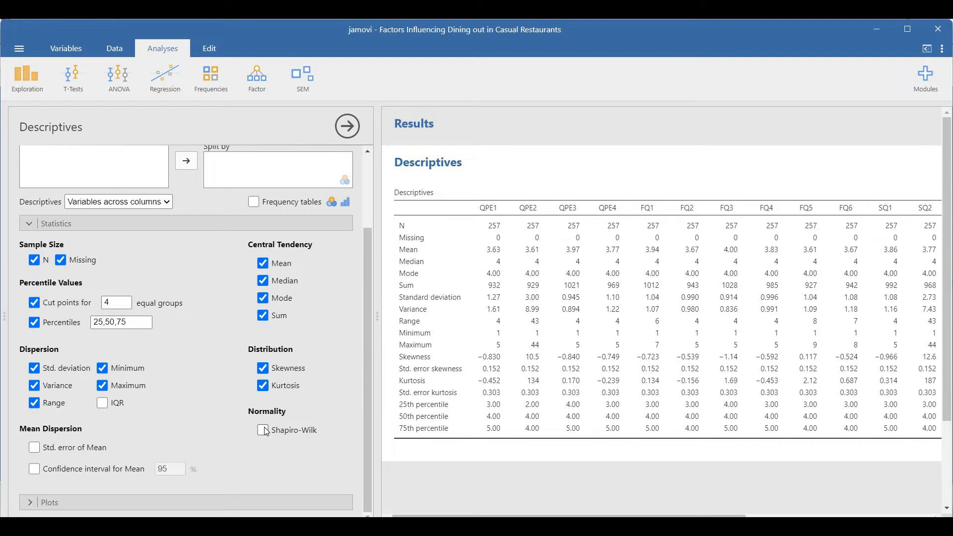
pyautogui.click(264, 431)
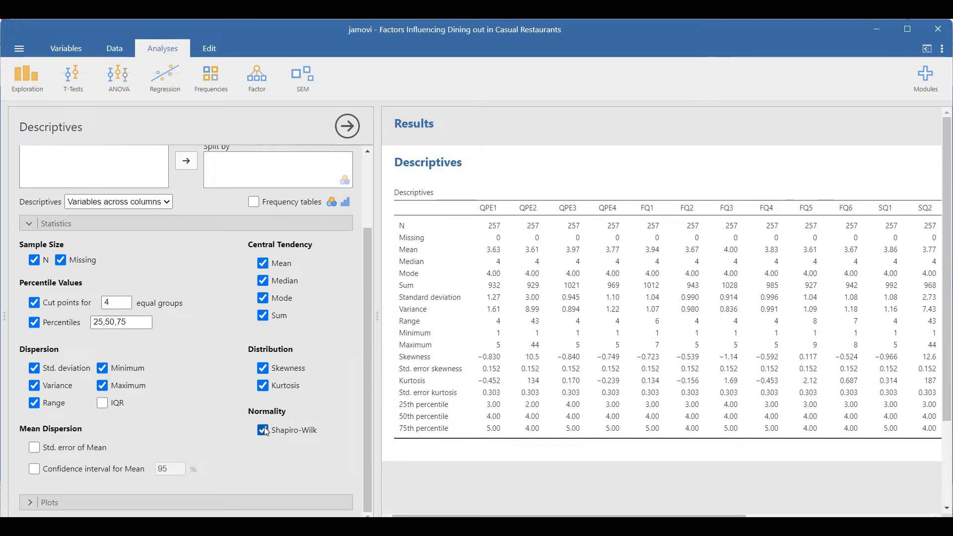
pyautogui.click(83, 448)
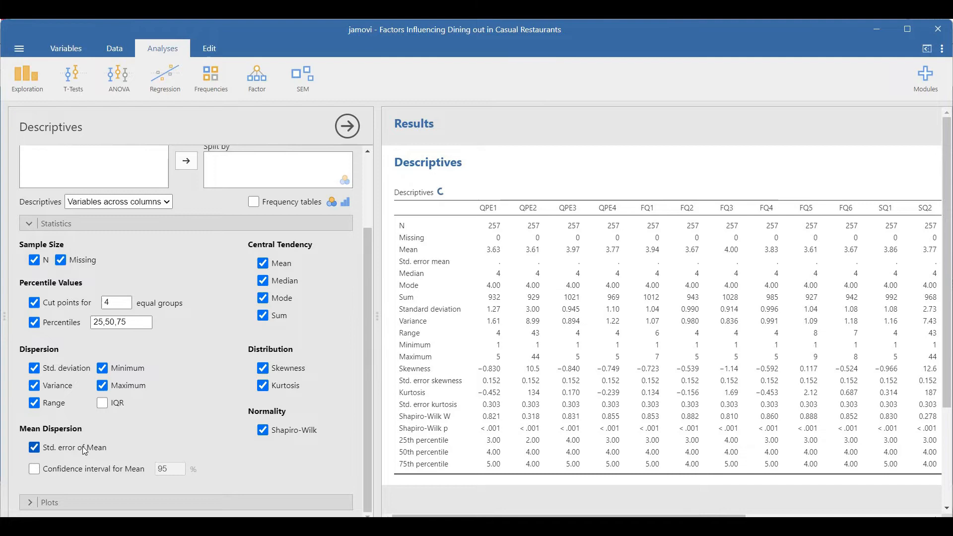
pyautogui.click(83, 468)
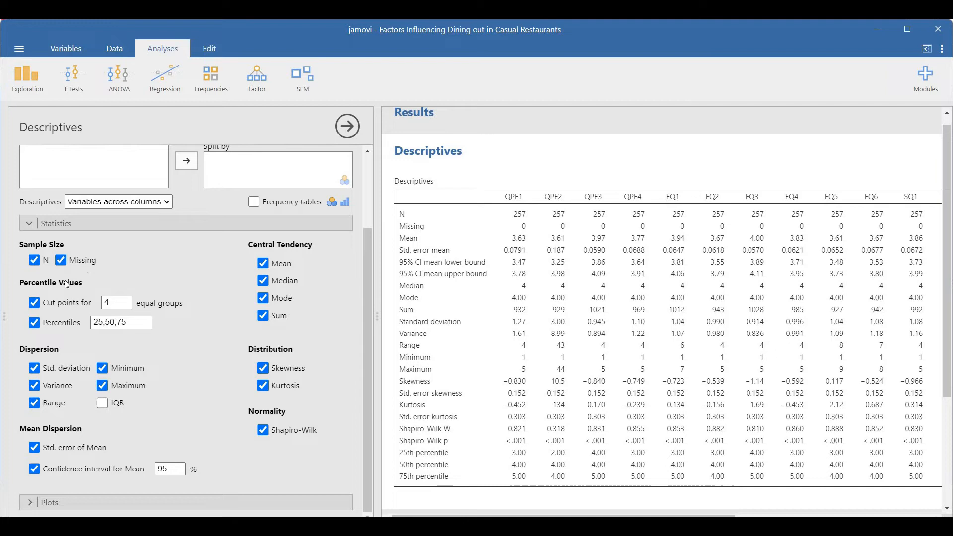
# Remove the cut points, percentiles and all dispersion statistics, including standard deviation, variance, range, minimum and maximum, from the descriptives
pyautogui.click(59, 308)
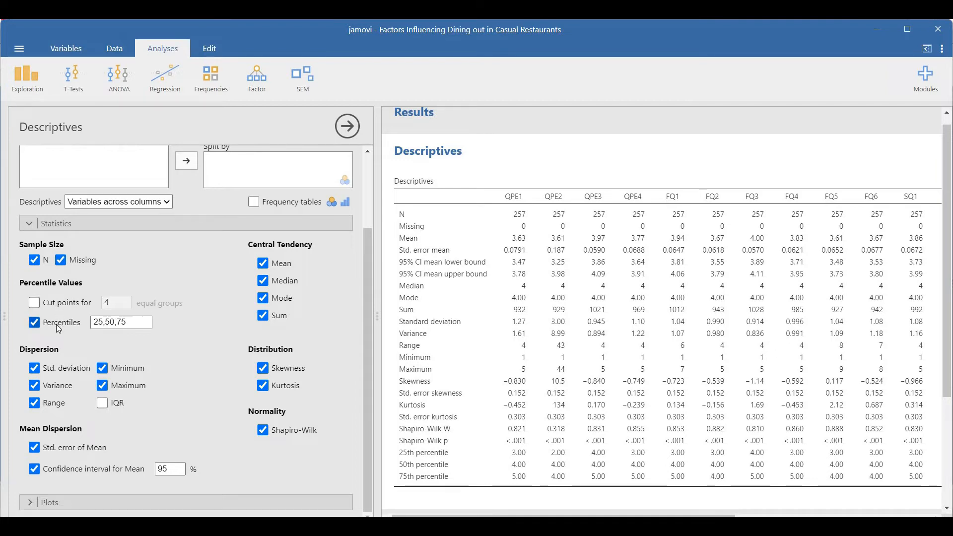
pyautogui.click(50, 368)
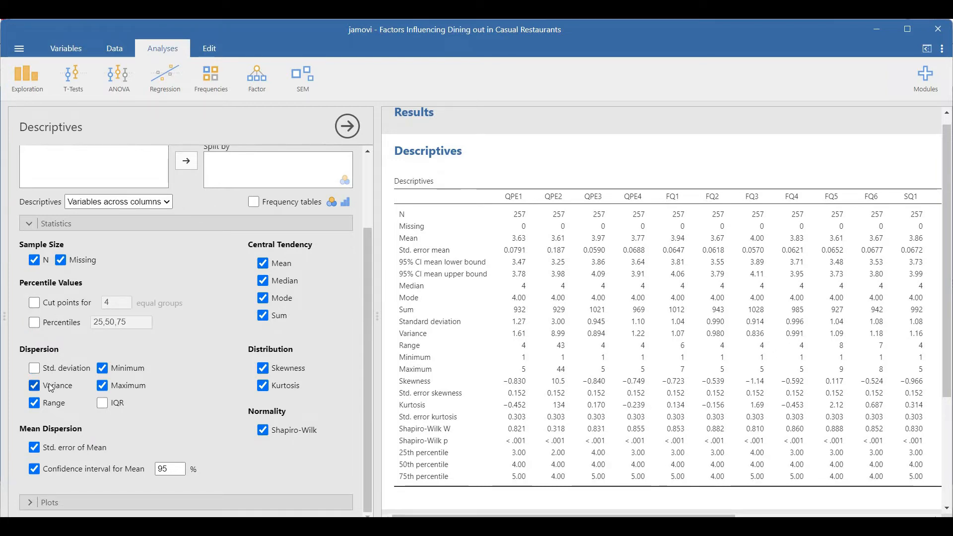
pyautogui.click(35, 403)
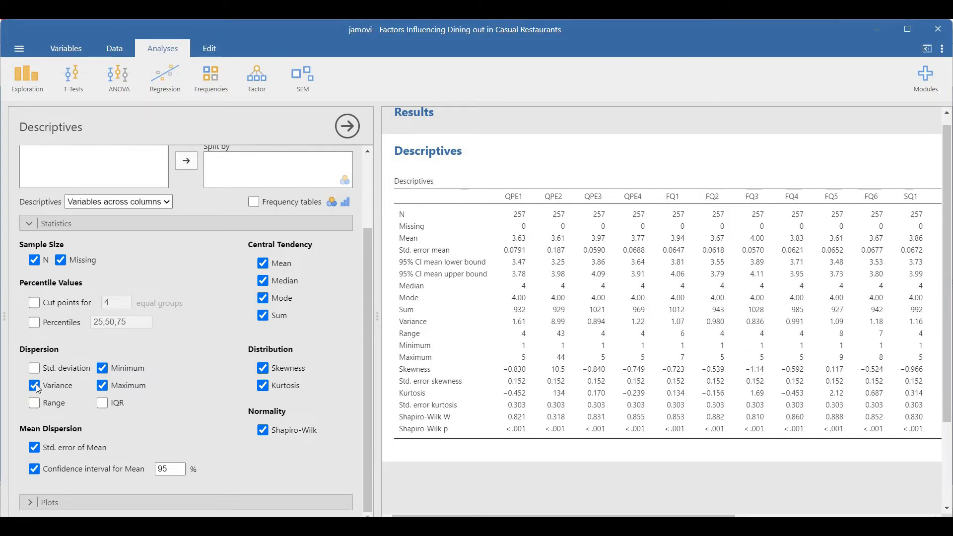
pyautogui.click(103, 370)
pyautogui.click(103, 384)
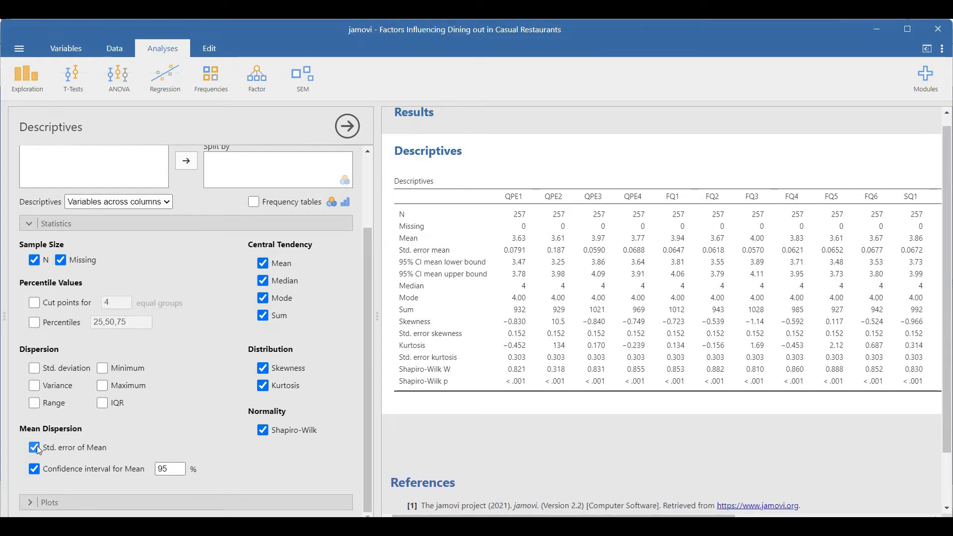
# Remove the standard error and confidence interval of the mean, Shapiro-Wilk, kurtosis, skewness and sum from the descriptives
pyautogui.click(35, 468)
pyautogui.click(262, 432)
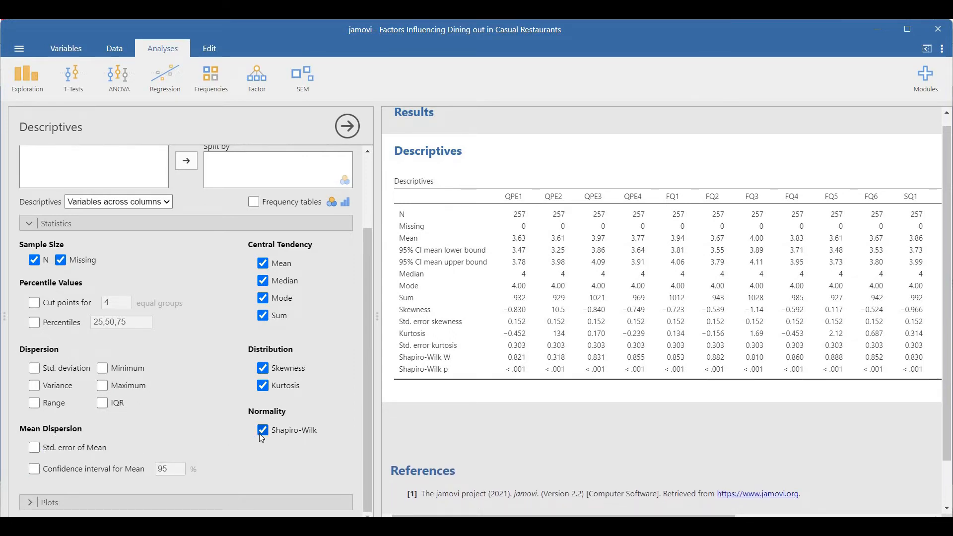
pyautogui.click(263, 385)
pyautogui.click(264, 369)
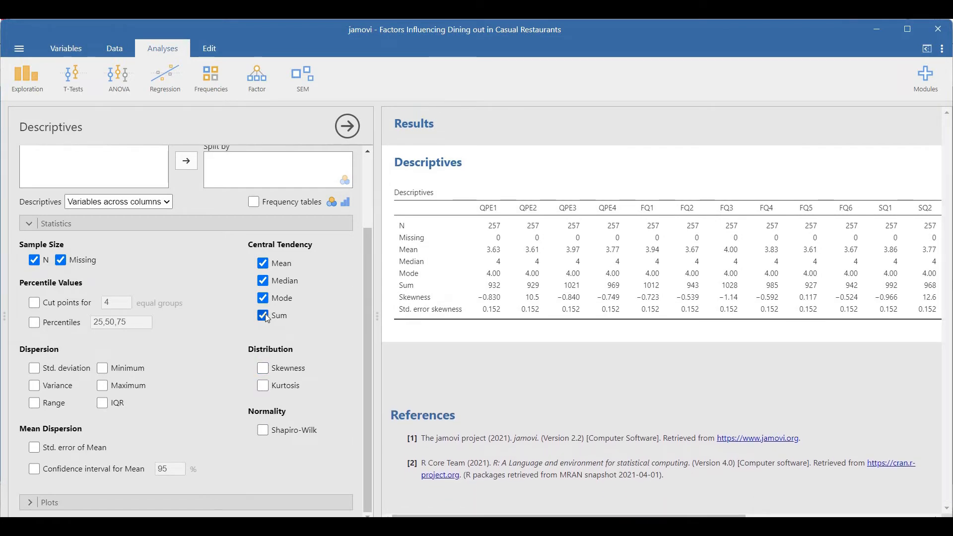
pyautogui.click(263, 315)
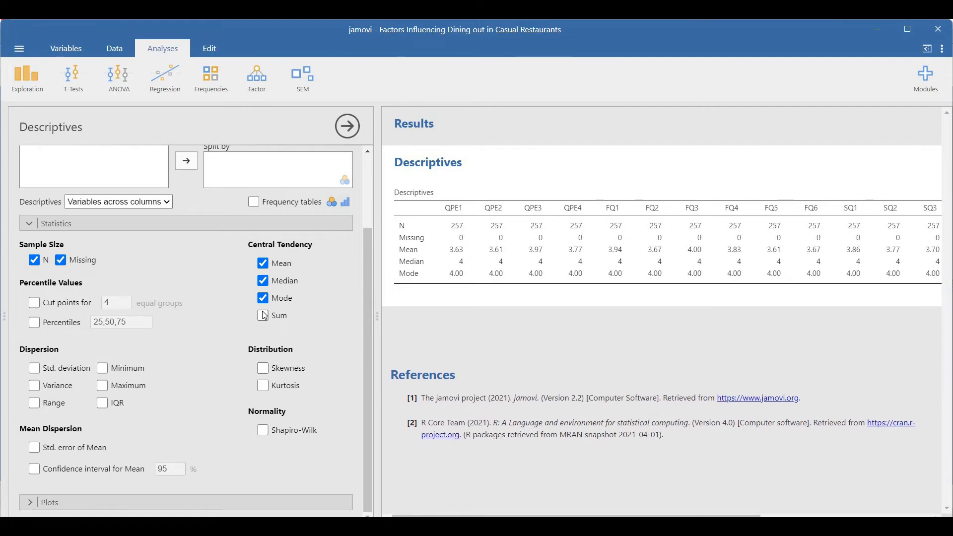
# Add frequency tables for the survey variables and review them from QPE1 through Past_Experience
pyautogui.click(255, 204)
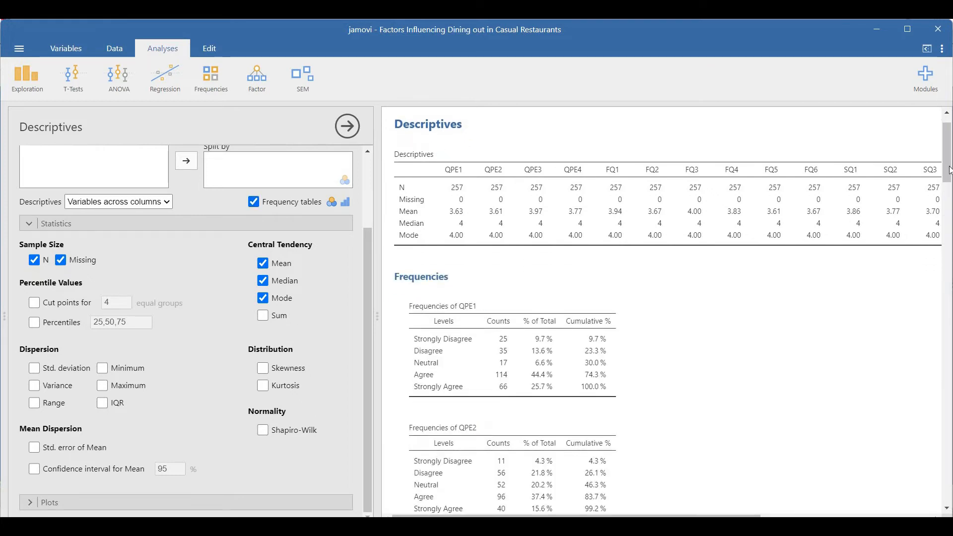
pyautogui.moveTo(949, 170); pyautogui.dragTo(950, 290)
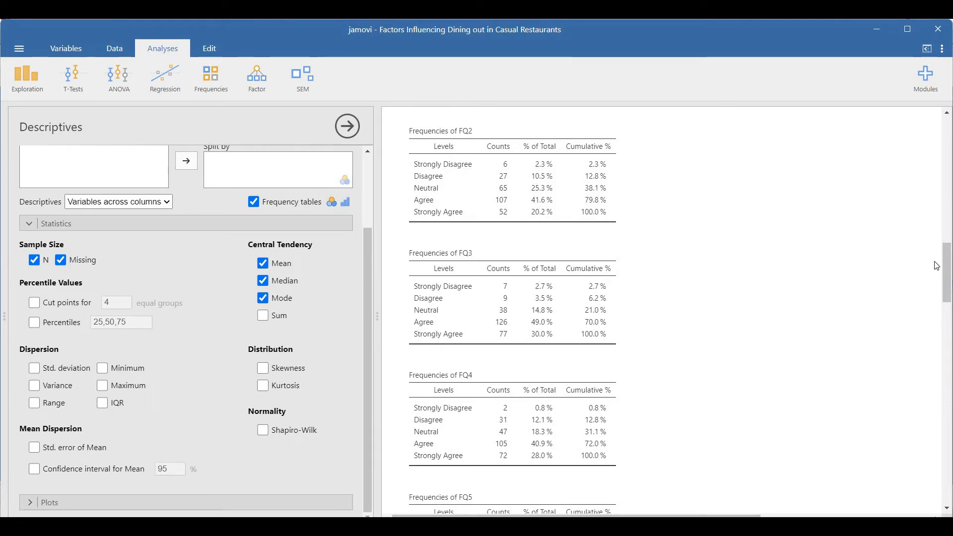
pyautogui.scroll(-10, 675, 308)
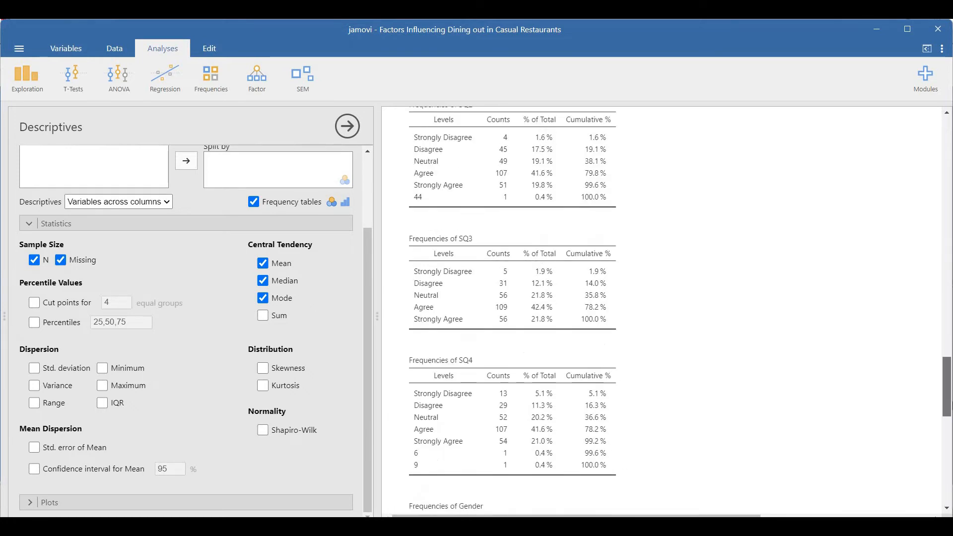
pyautogui.scroll(-5, 666, 308)
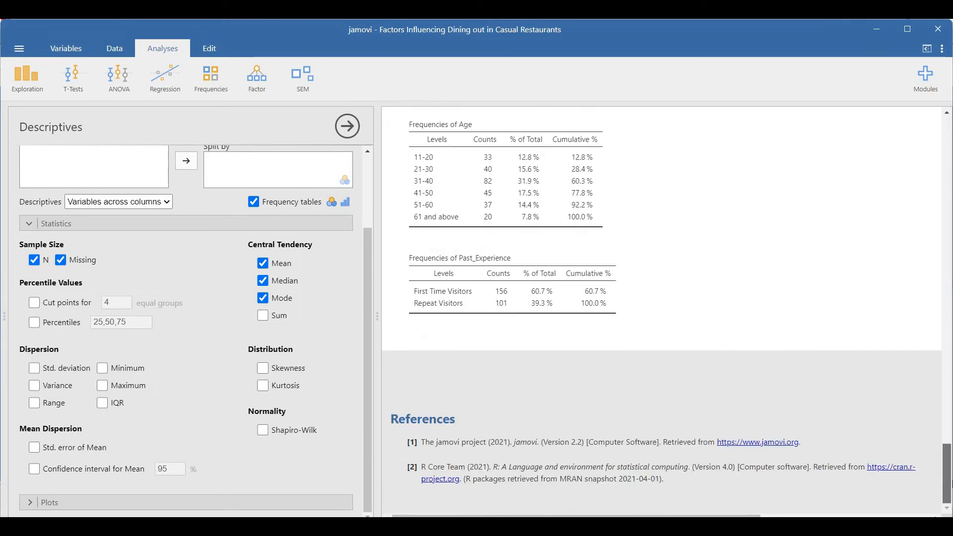
pyautogui.scroll(20, 943, 256)
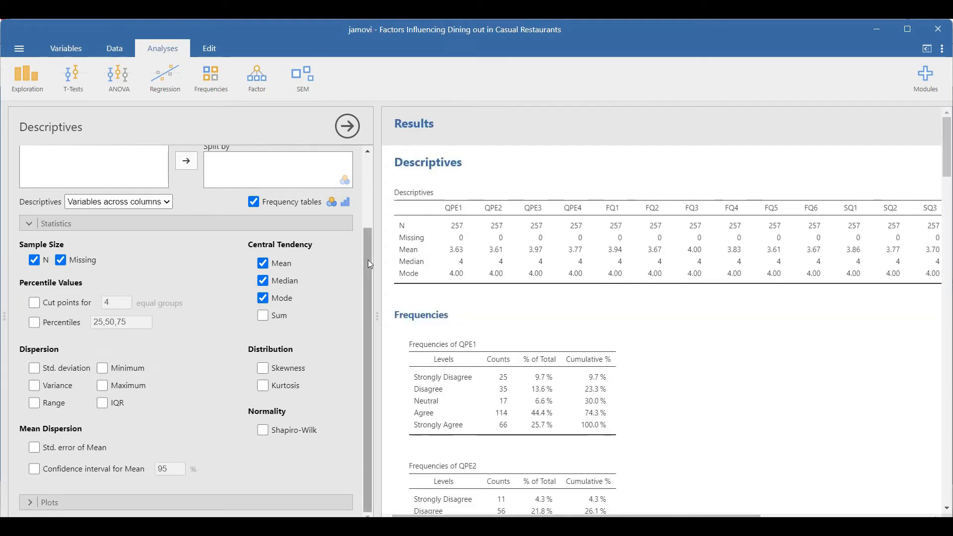
# Open the plot options of the descriptives analysis
pyautogui.scroll(2, 369, 261)
pyautogui.scroll(-1, 366, 305)
pyautogui.scroll(-1, 366, 305)
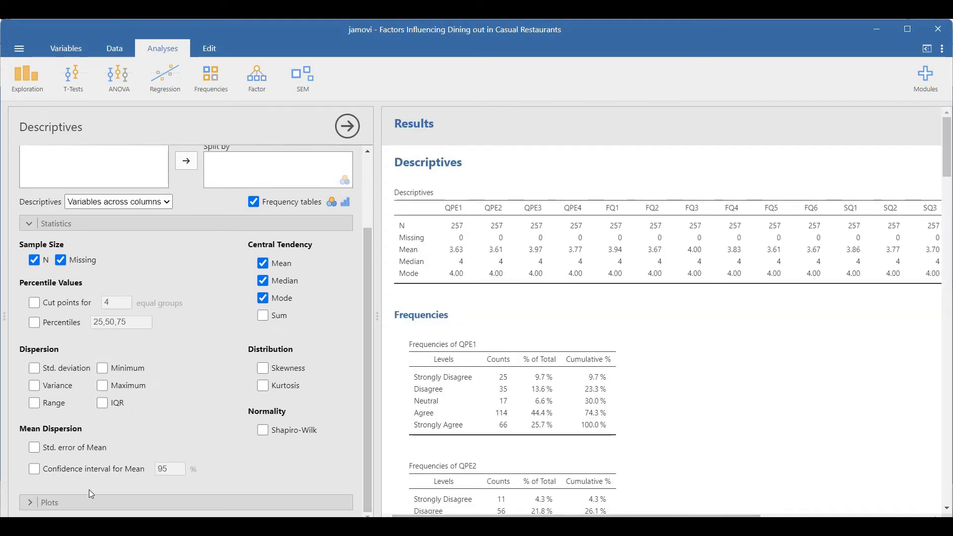
pyautogui.click(82, 503)
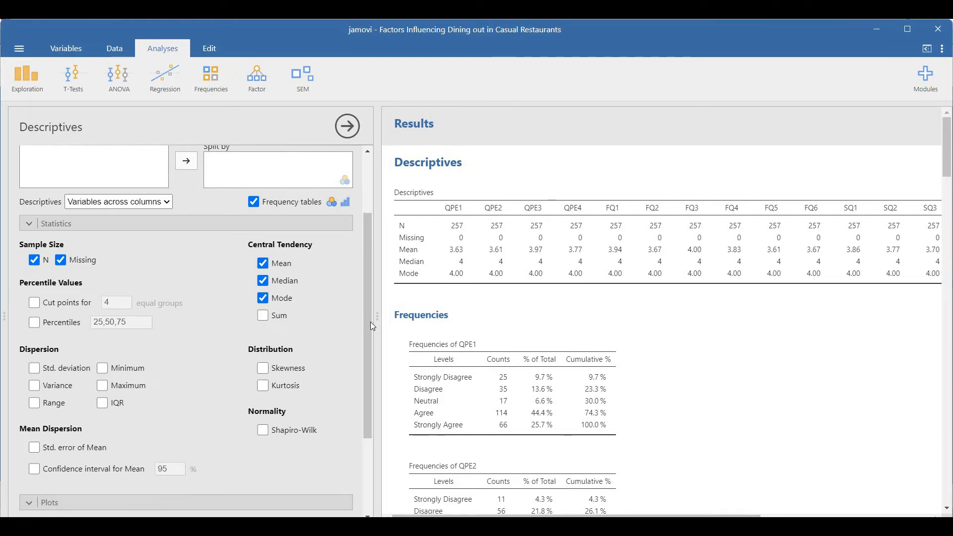
pyautogui.scroll(-5, 369, 407)
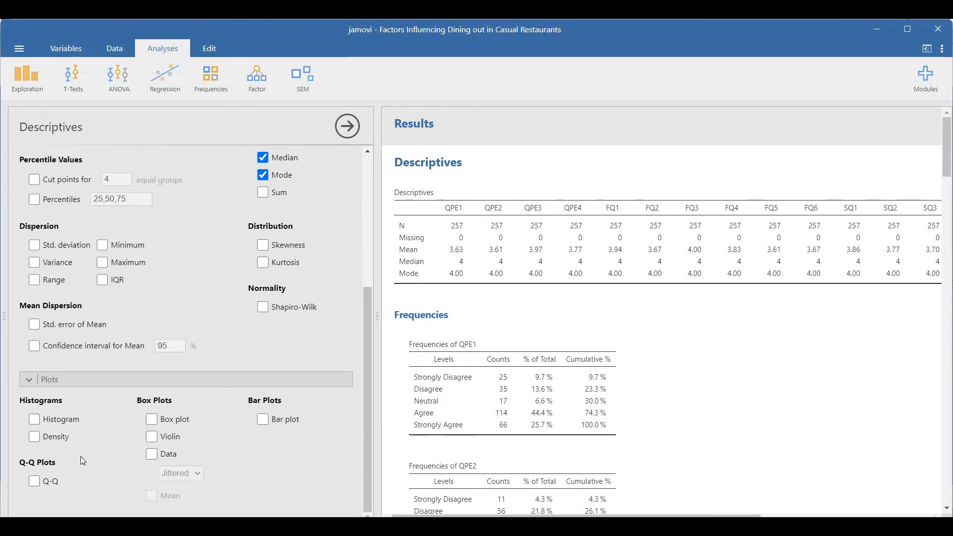
# Add histograms of the survey variables to the descriptives and remove the frequency tables
pyautogui.click(35, 419)
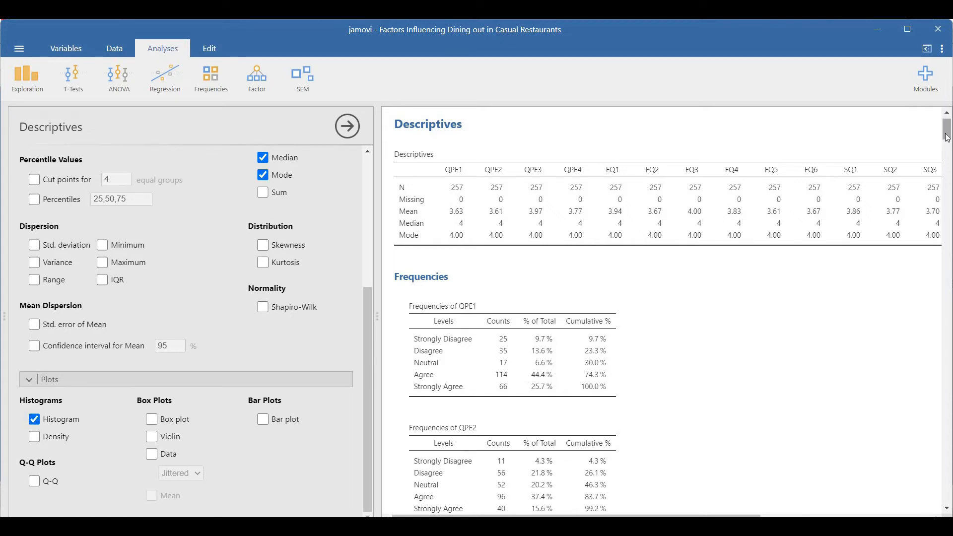
pyautogui.moveTo(947, 138); pyautogui.dragTo(947, 290)
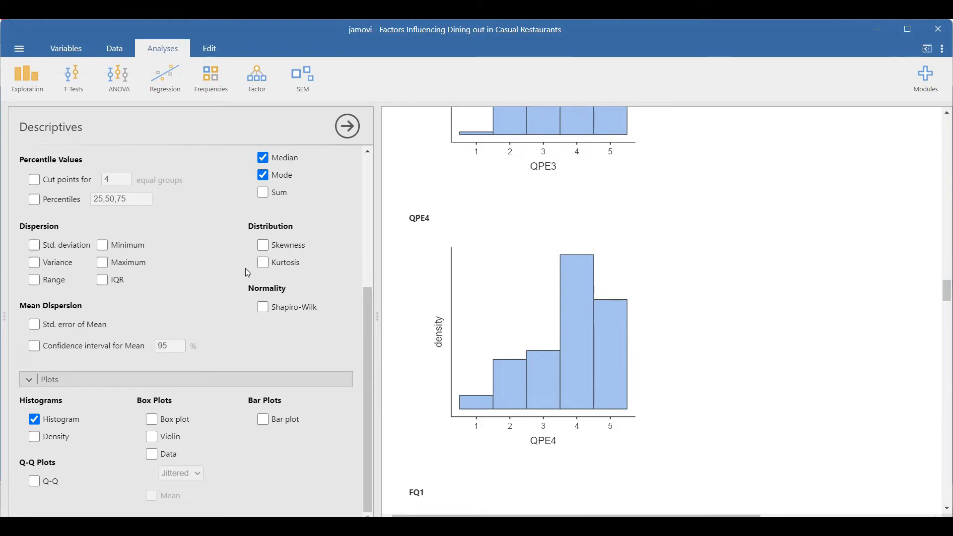
pyautogui.scroll(3, 351, 233)
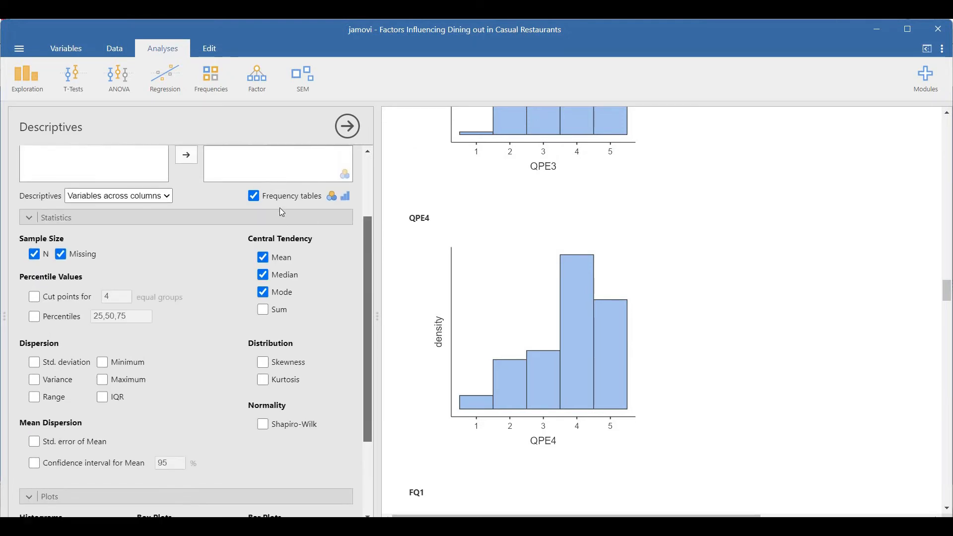
pyautogui.click(254, 199)
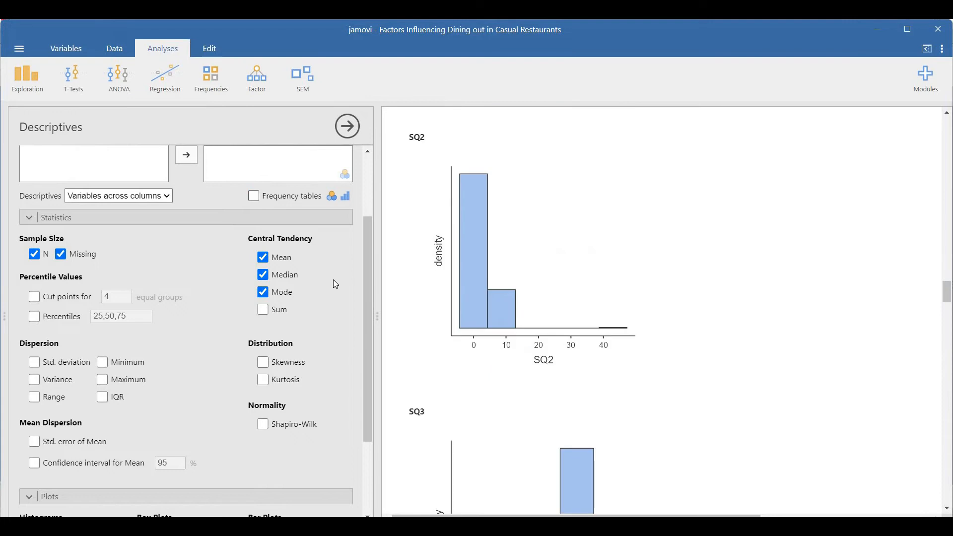
pyautogui.scroll(-3, 371, 298)
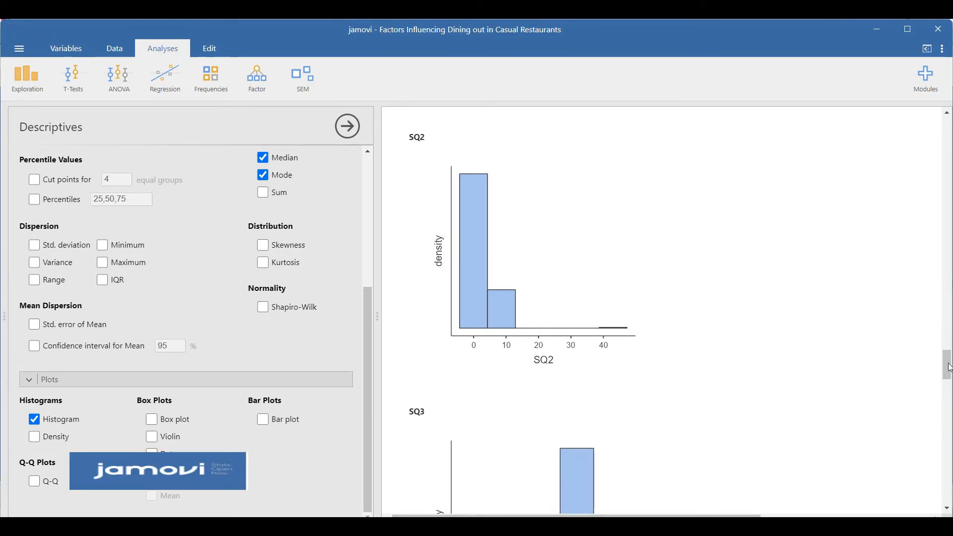
# Review the histograms back to QPE2 and overlay density curves on them
pyautogui.scroll(10, 922, 280)
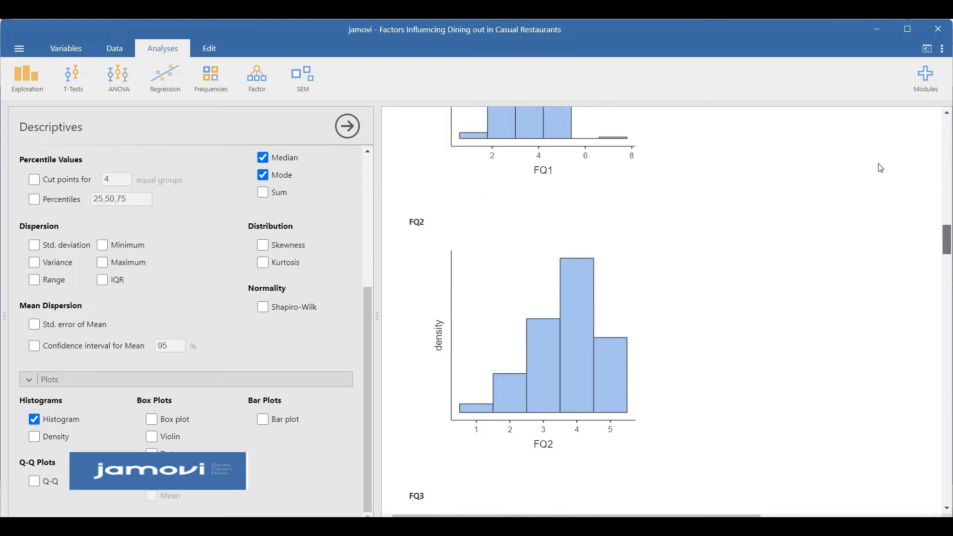
pyautogui.scroll(6, 882, 169)
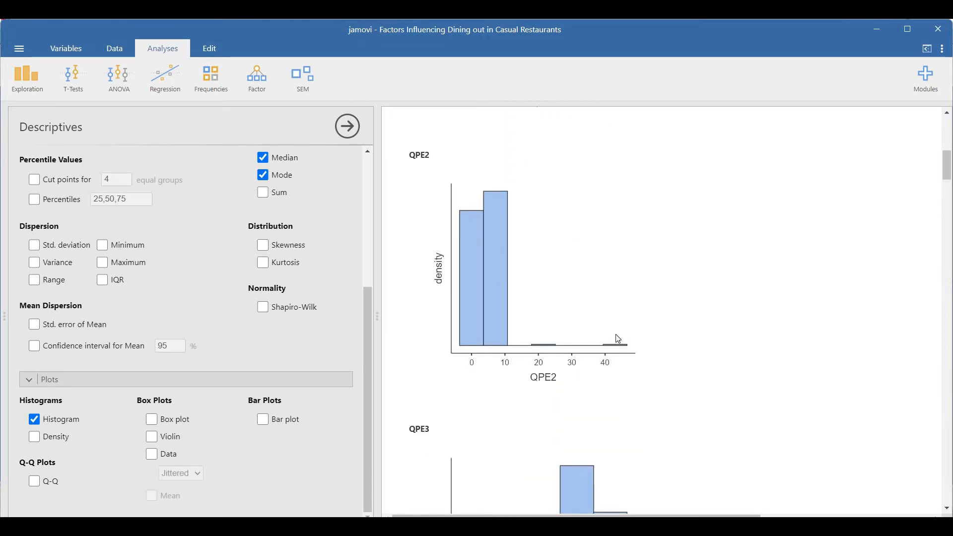
pyautogui.click(61, 437)
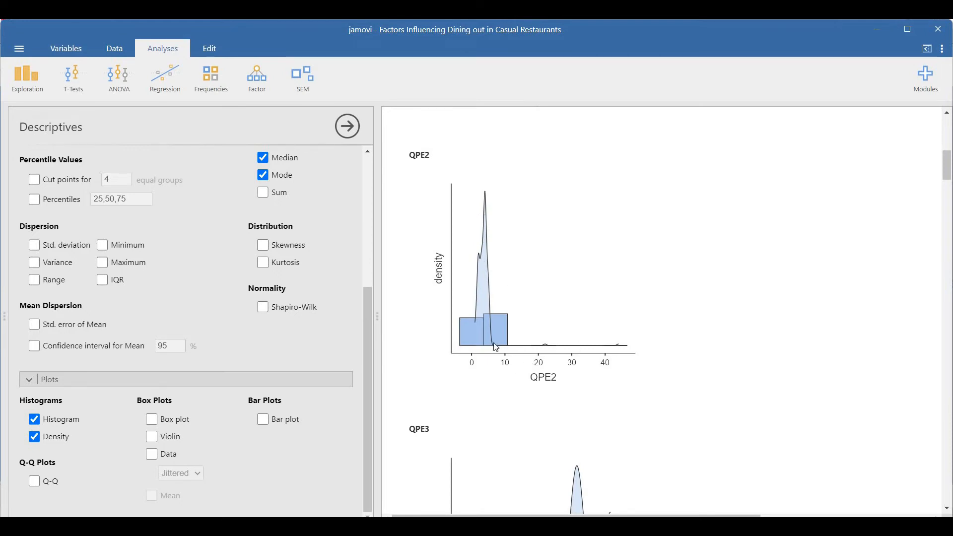
# Replace the histograms and density curves with box plots and examine the medians, quartiles and outliers of QPE1 through FQ1
pyautogui.click(70, 419)
pyautogui.click(56, 438)
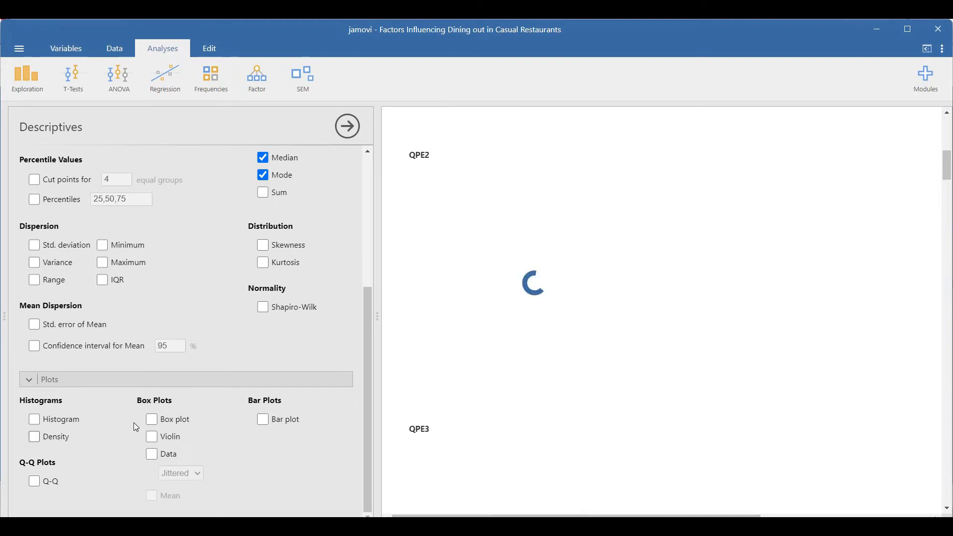
pyautogui.click(157, 422)
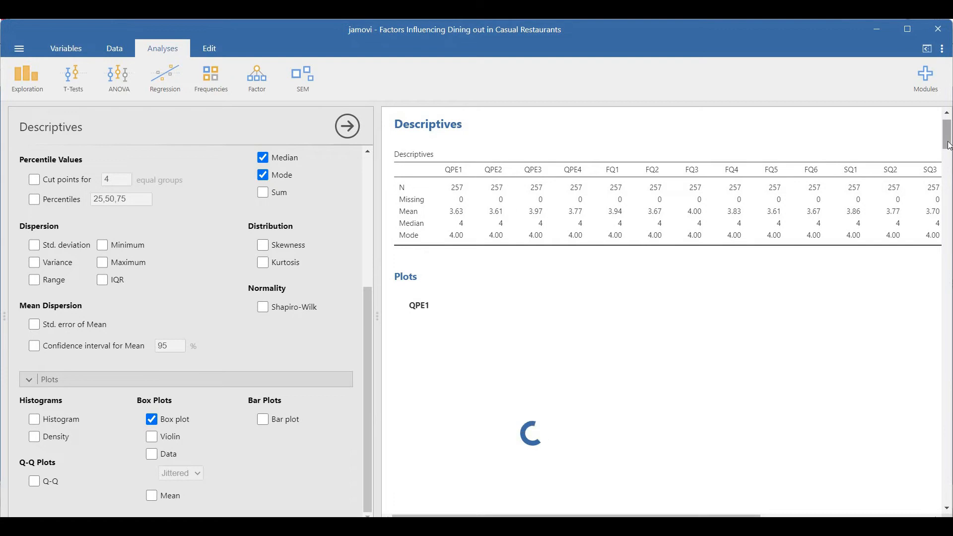
pyautogui.scroll(-4, 949, 155)
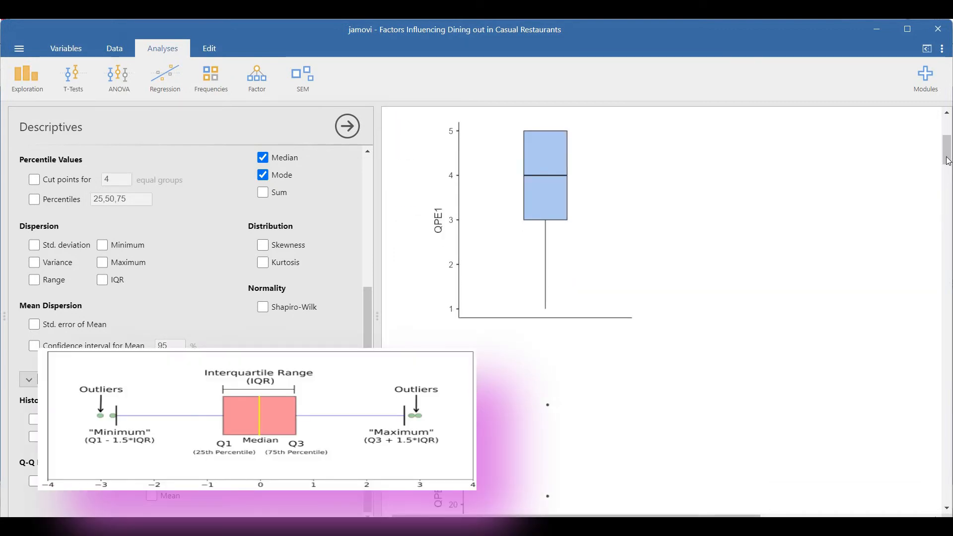
pyautogui.scroll(-5, 949, 161)
pyautogui.scroll(-5, 628, 260)
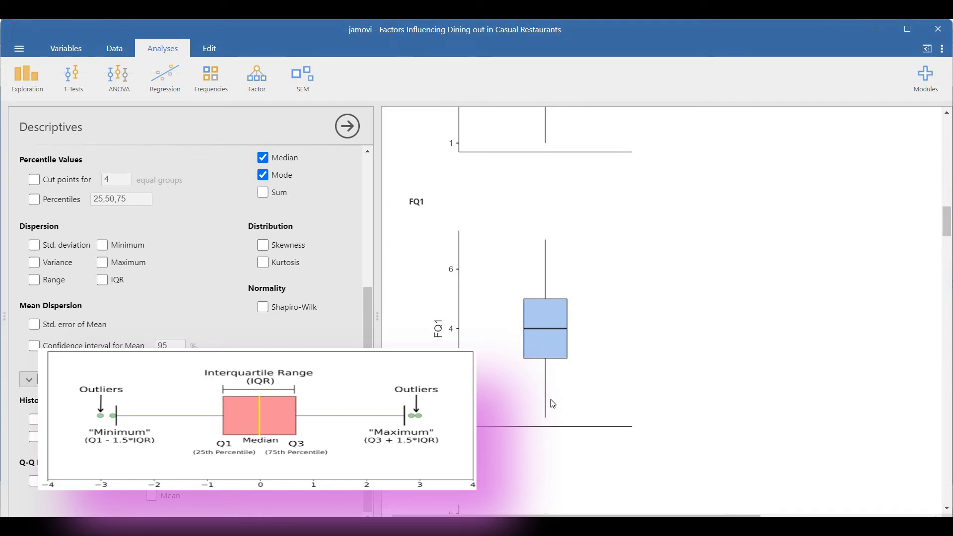
pyautogui.moveTo(950, 226); pyautogui.dragTo(943, 194)
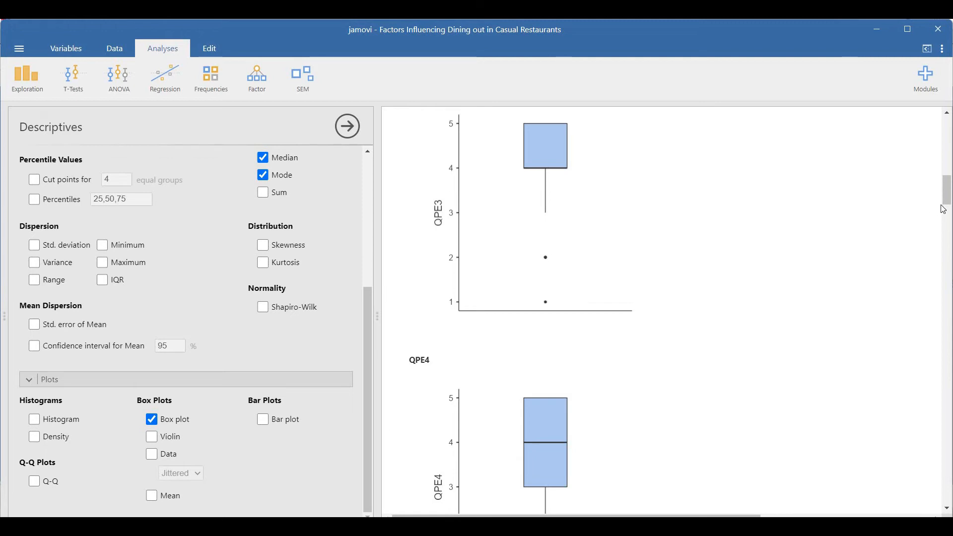
pyautogui.moveTo(949, 194); pyautogui.dragTo(946, 168)
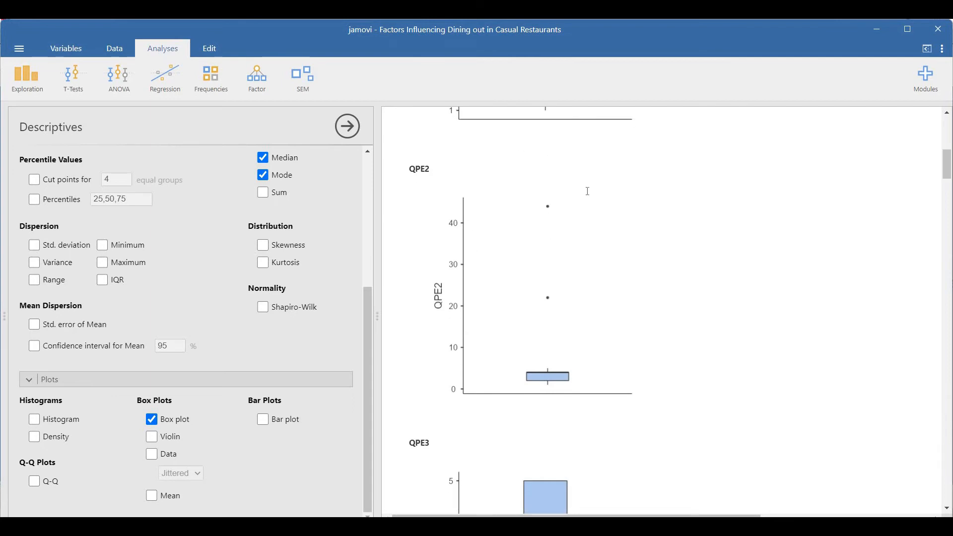
# Overlay violins and the data points on the box plots, with the points displayed as Stacked
pyautogui.click(152, 437)
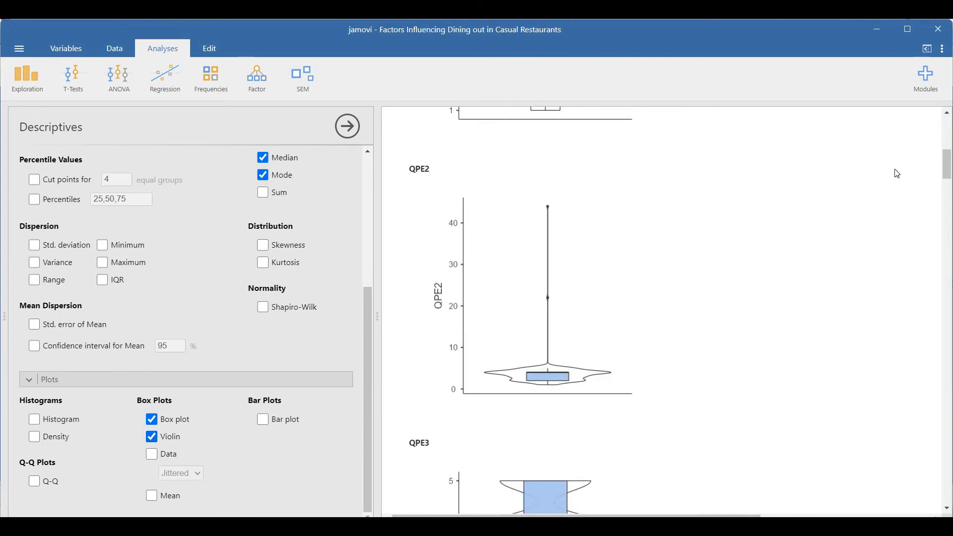
pyautogui.moveTo(948, 171); pyautogui.dragTo(952, 229)
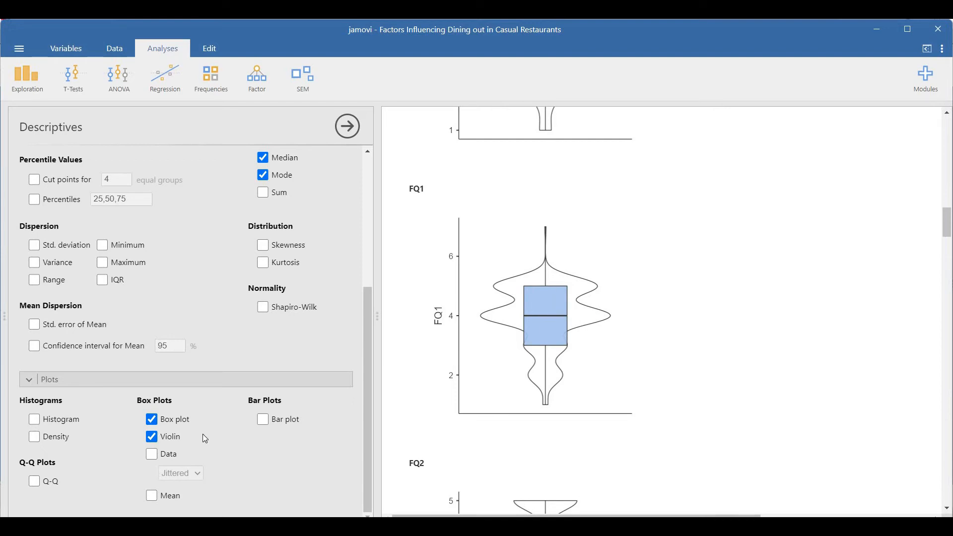
pyautogui.click(169, 455)
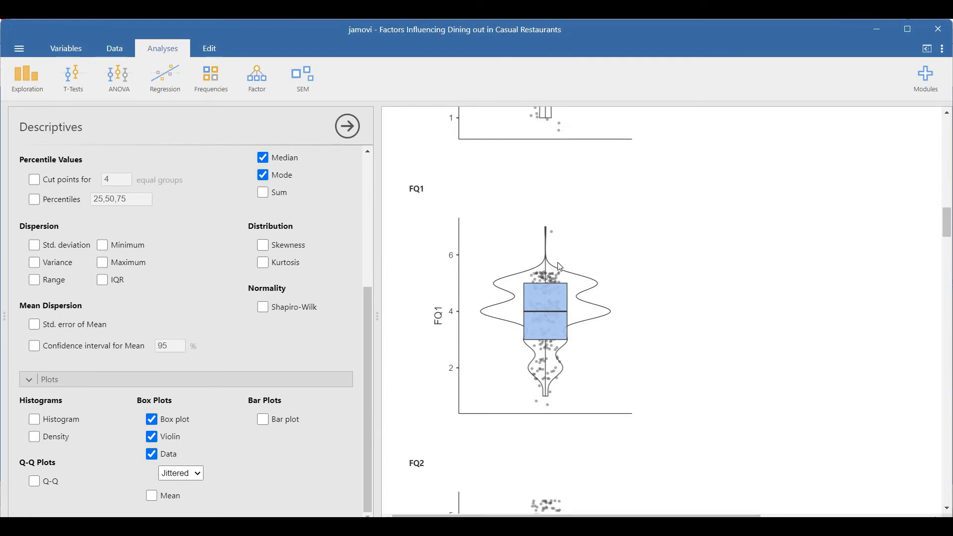
pyautogui.click(197, 478)
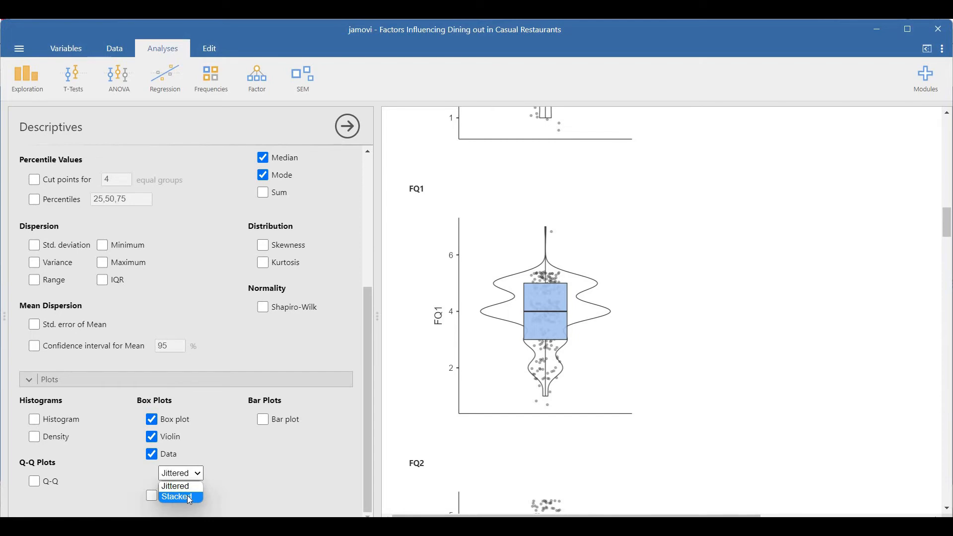
pyautogui.click(187, 496)
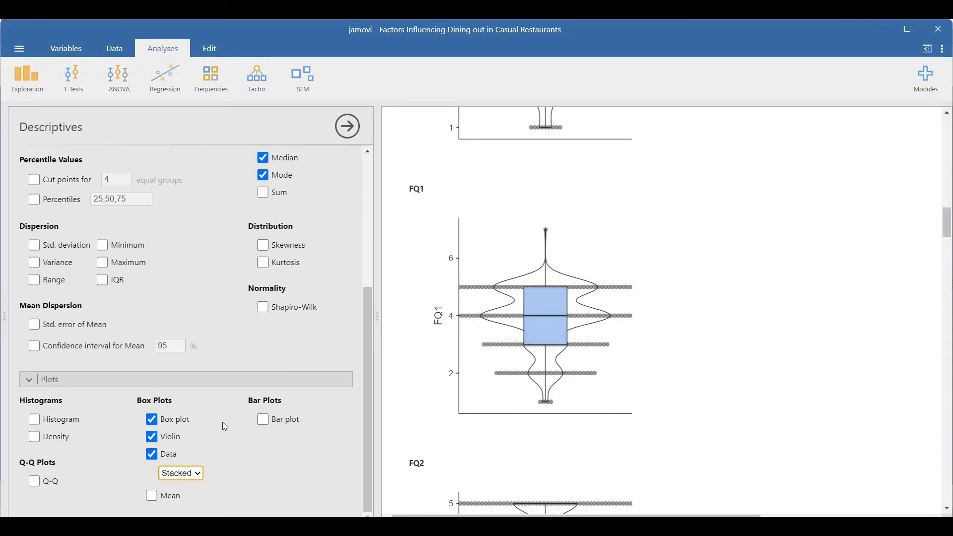
# Replace the box plots, violins and data points with bar plots and review the response counts from QPE1 to FQ6
pyautogui.click(152, 454)
pyautogui.click(151, 436)
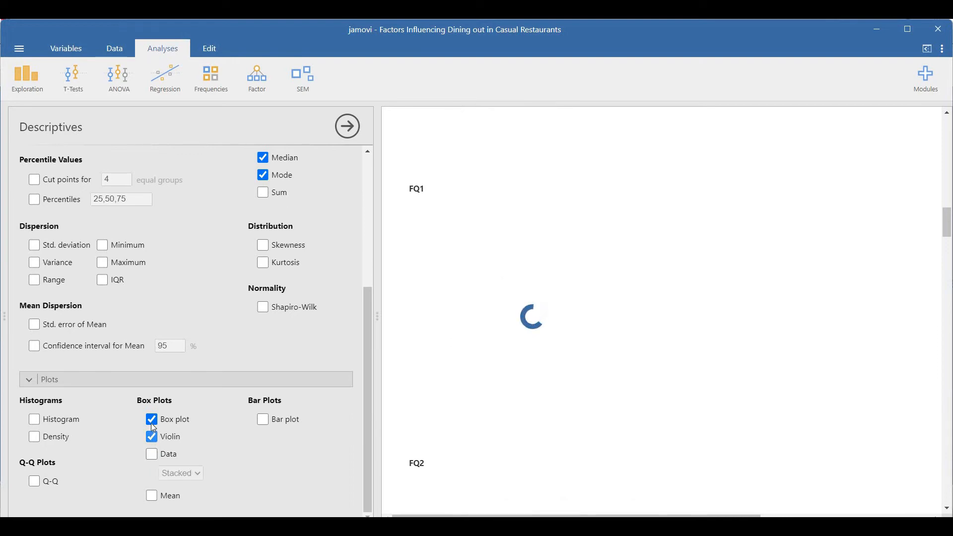
pyautogui.click(263, 419)
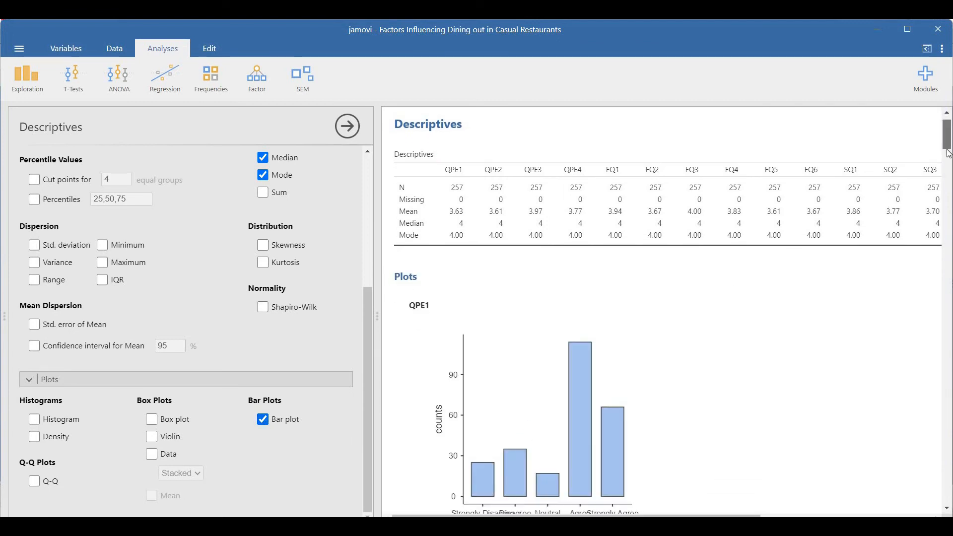
pyautogui.moveTo(945, 139); pyautogui.dragTo(948, 154)
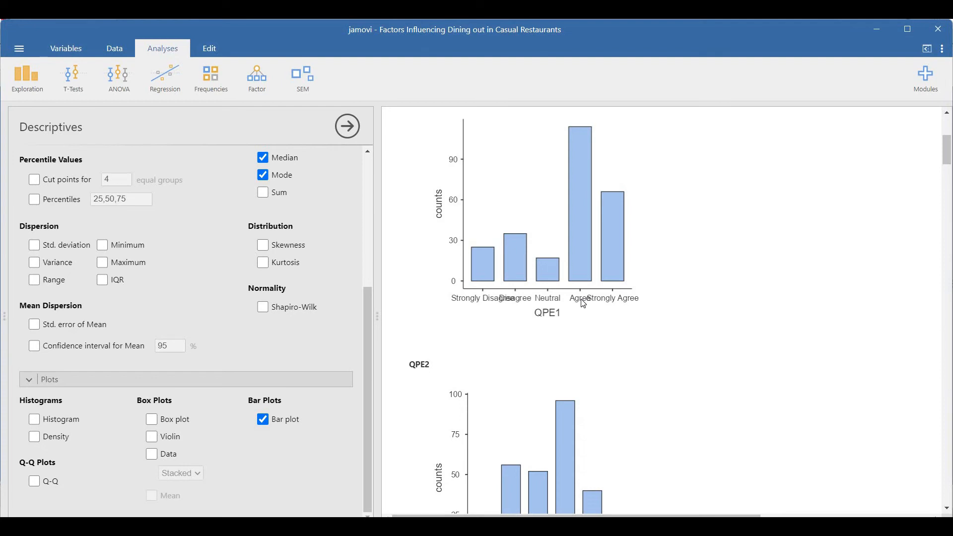
pyautogui.moveTo(949, 160); pyautogui.dragTo(949, 176)
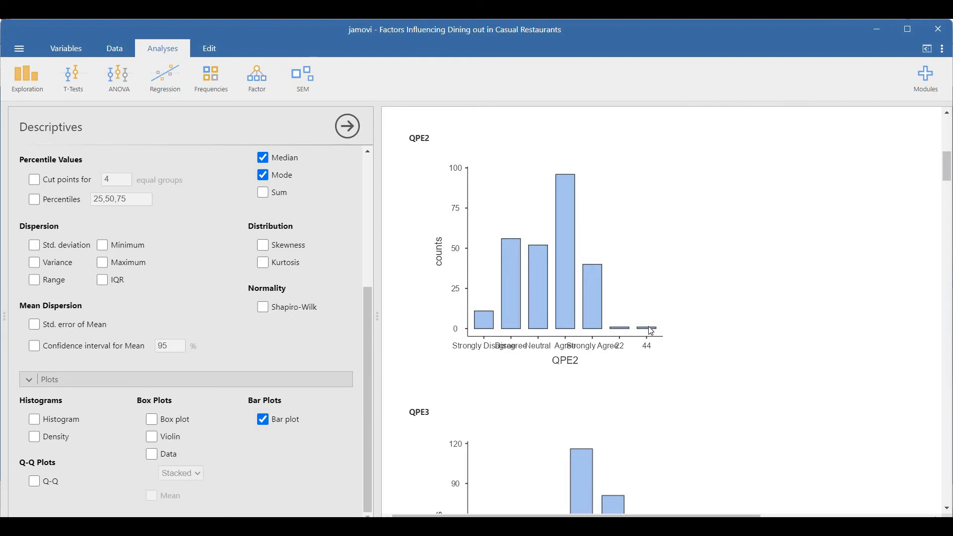
pyautogui.moveTo(947, 161); pyautogui.dragTo(948, 173)
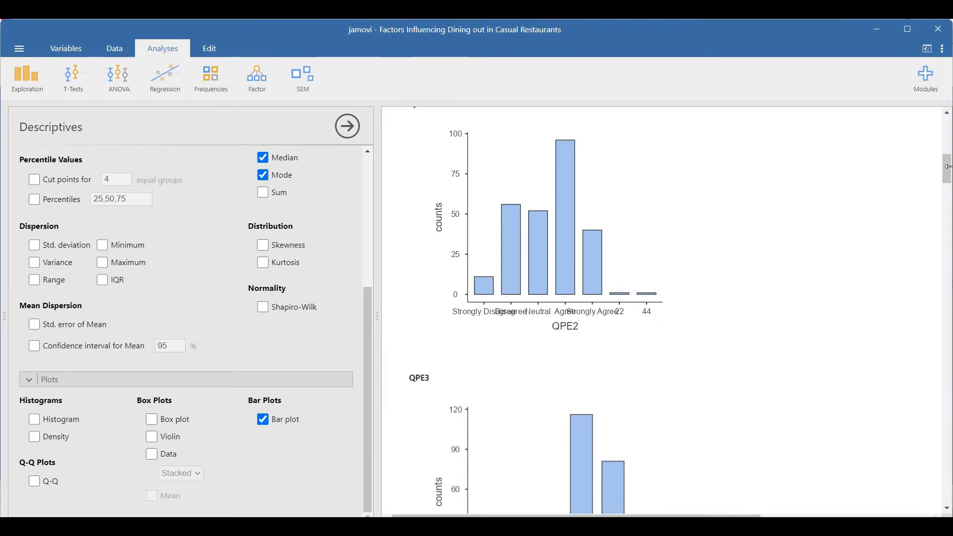
pyautogui.moveTo(947, 167); pyautogui.dragTo(947, 311)
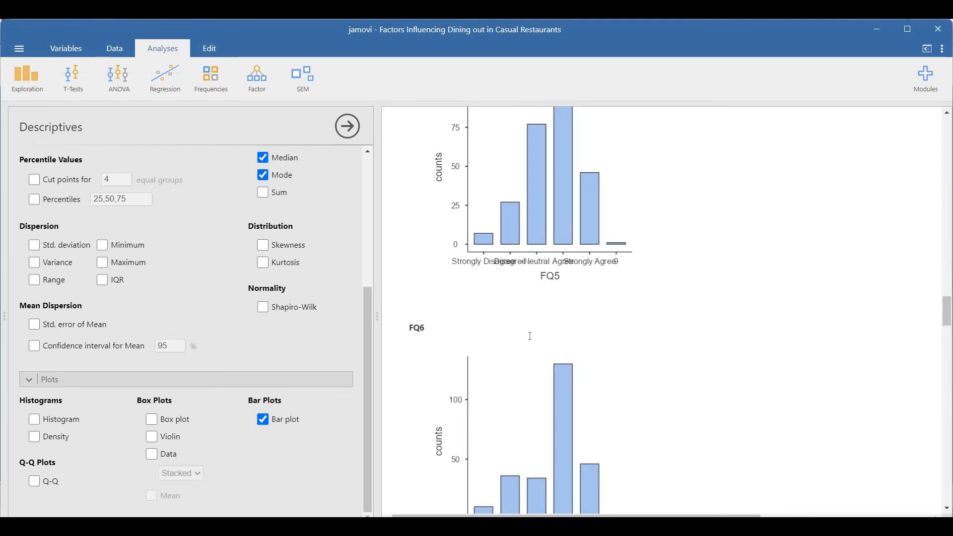
# Replace the bar plots with Q-Q plots of the survey variables
pyautogui.click(265, 420)
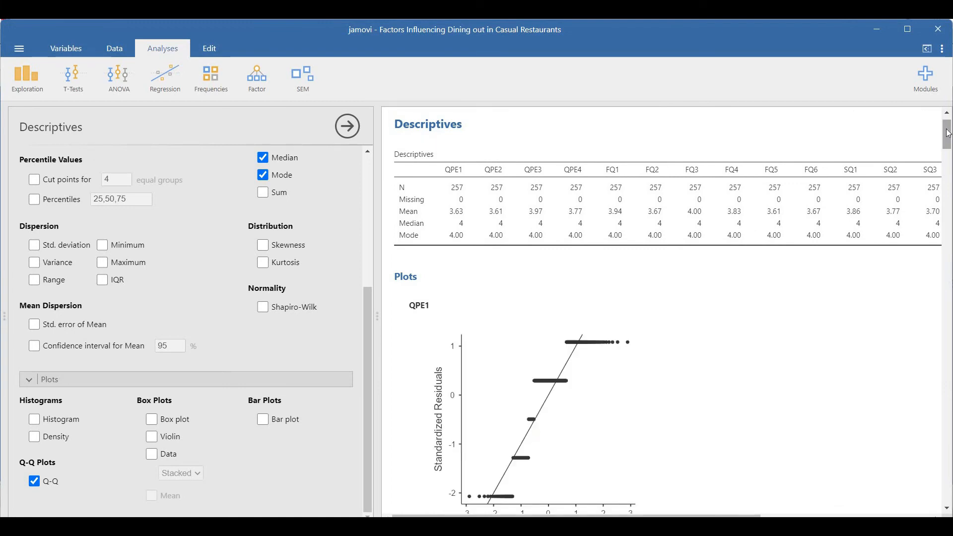
pyautogui.moveTo(949, 155); pyautogui.dragTo(935, 124)
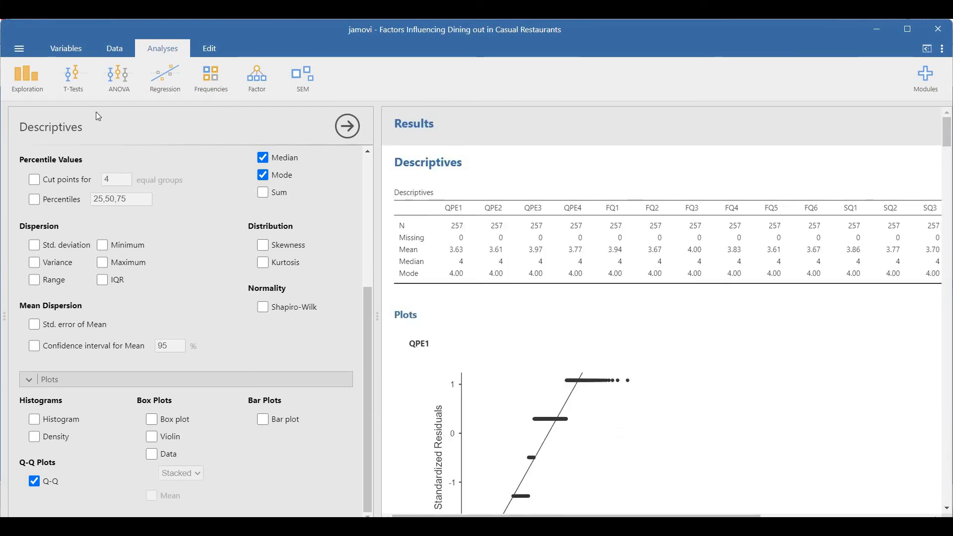
# Create a Pareto chart with QPE3 on the x-axis and FQ1 as the counts
pyautogui.click(35, 87)
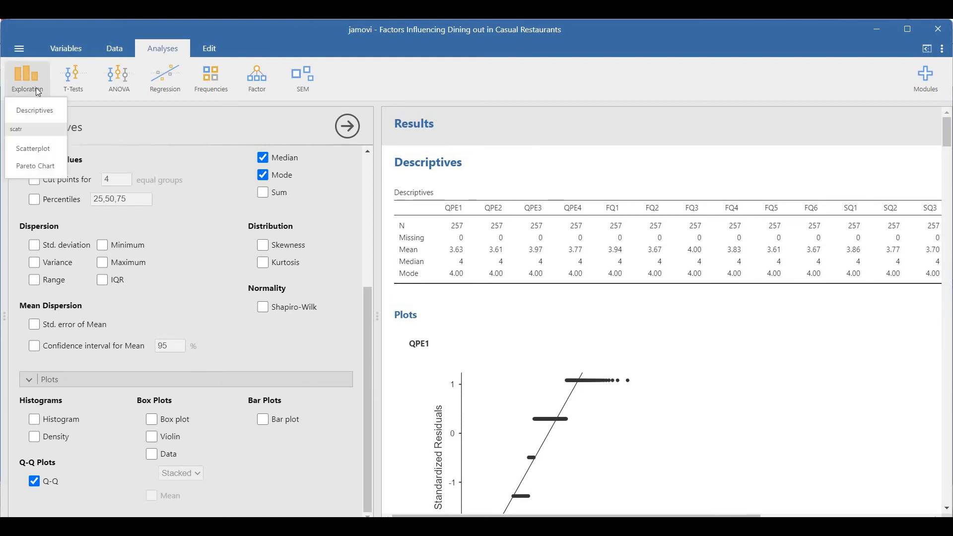
pyautogui.click(45, 170)
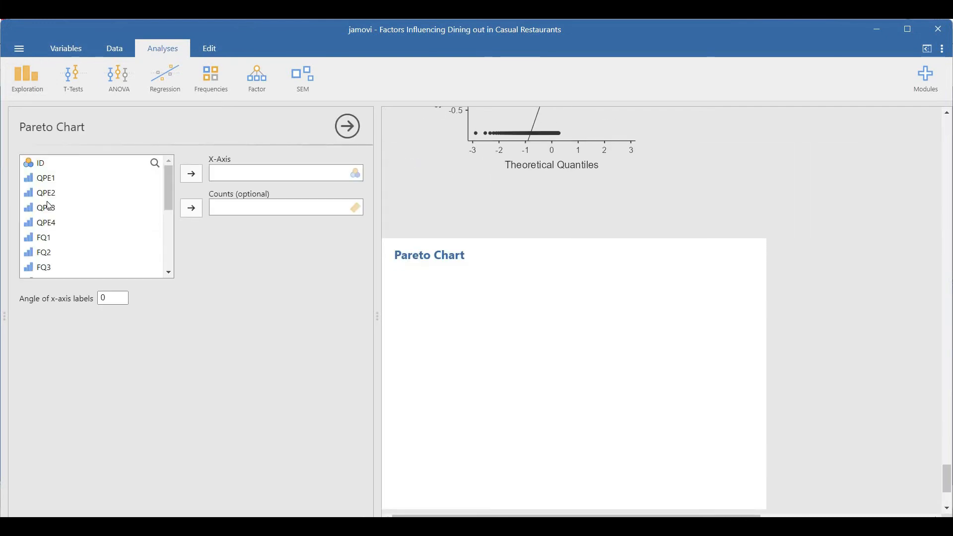
pyautogui.click(50, 207)
pyautogui.click(192, 175)
pyautogui.click(69, 223)
pyautogui.click(194, 202)
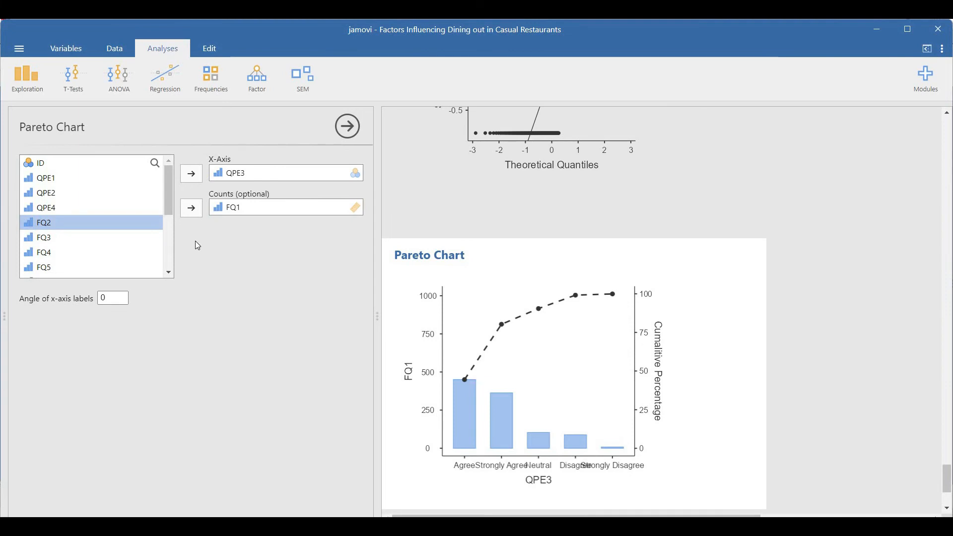
# Change the Pareto chart to use FQ3 on the x-axis and FQ2 as the counts
pyautogui.click(192, 208)
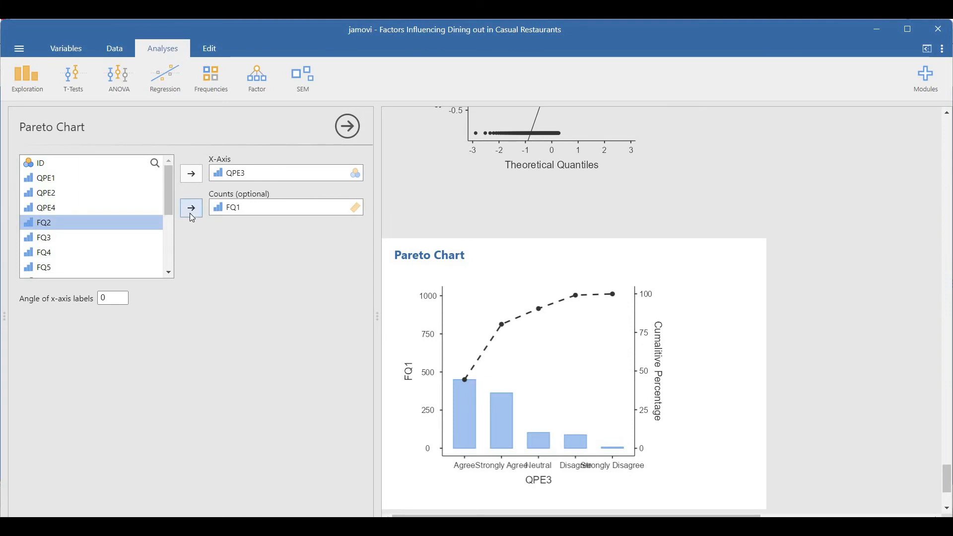
pyautogui.click(189, 173)
pyautogui.click(237, 177)
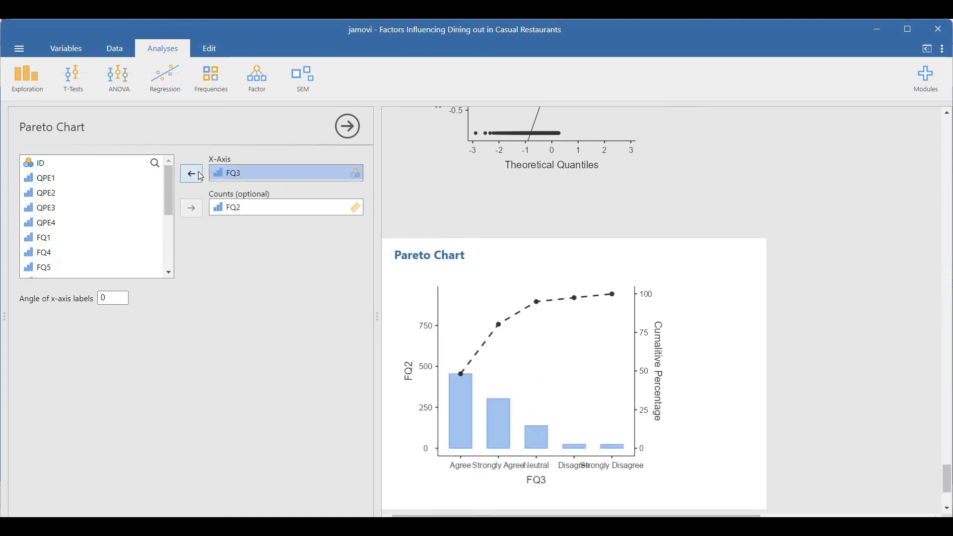
# Clear the x-axis and counts variables from the Pareto chart
pyautogui.click(200, 176)
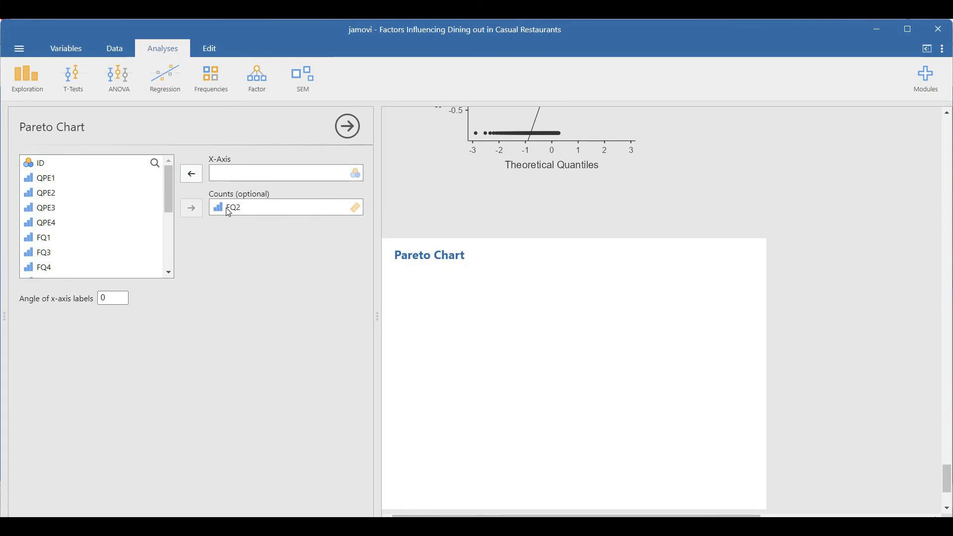
pyautogui.click(229, 210)
pyautogui.click(193, 209)
# Start a new Descriptives analysis containing all variables from QPE1 through Past_Experience
pyautogui.click(28, 88)
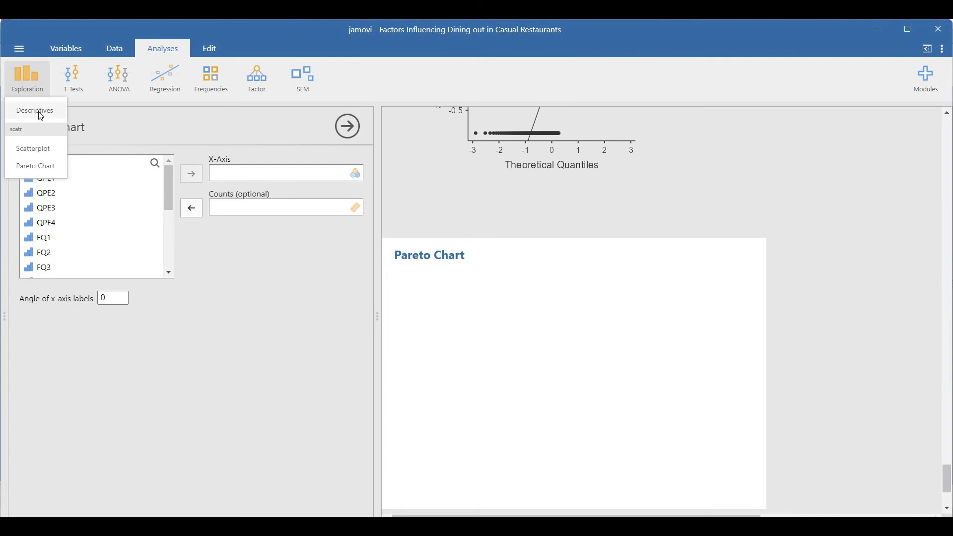
pyautogui.click(38, 112)
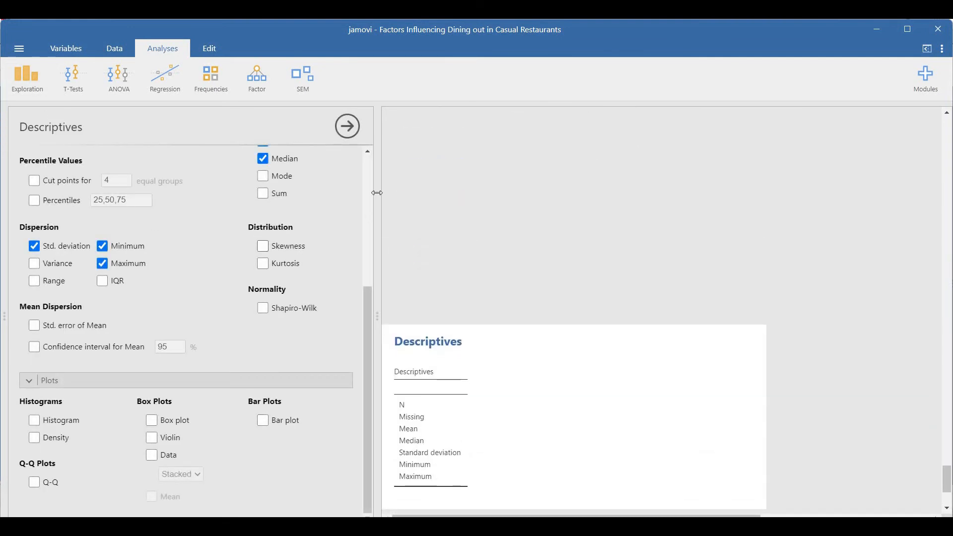
pyautogui.scroll(5, 367, 171)
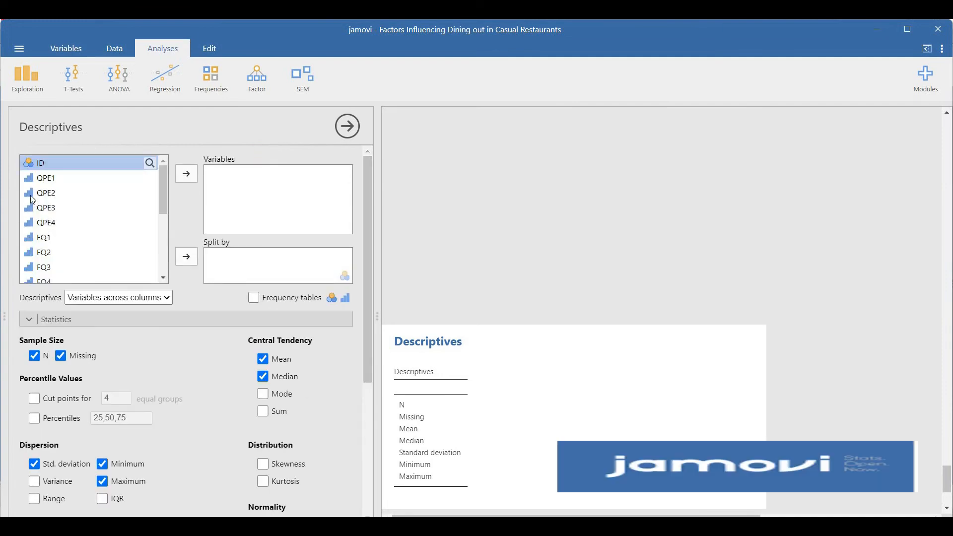
pyautogui.click(40, 179)
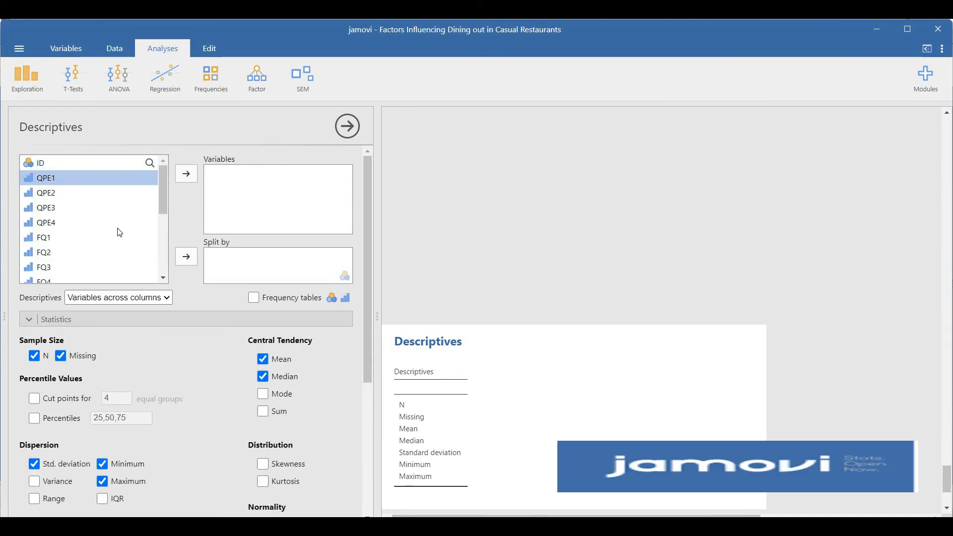
pyautogui.scroll(-6, 163, 280)
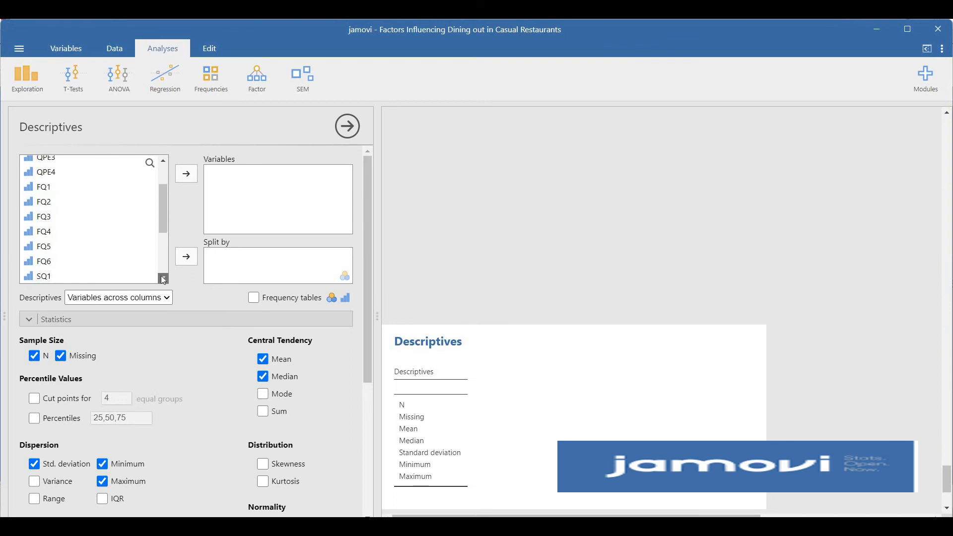
pyautogui.keyDown('shift'); pyautogui.click(90, 281); pyautogui.keyUp('shift')
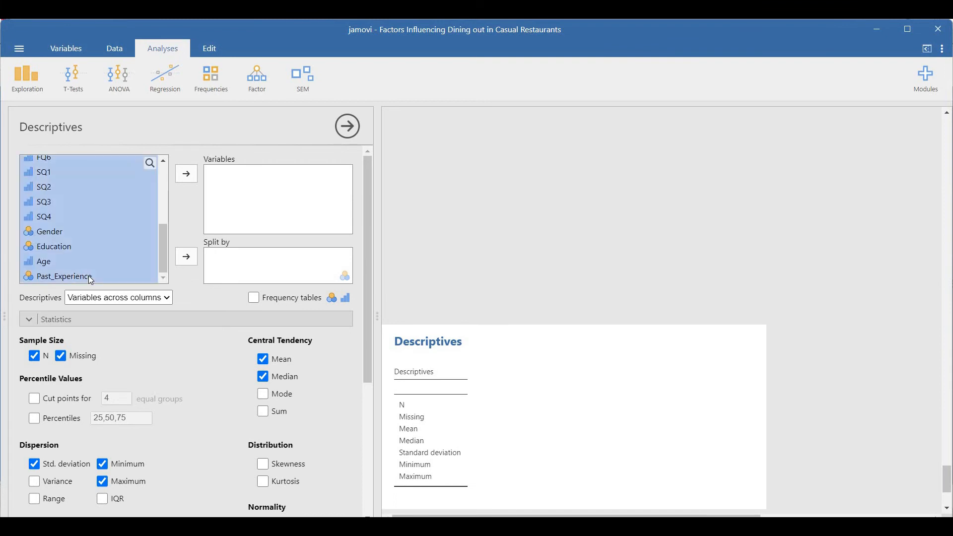
pyautogui.click(192, 174)
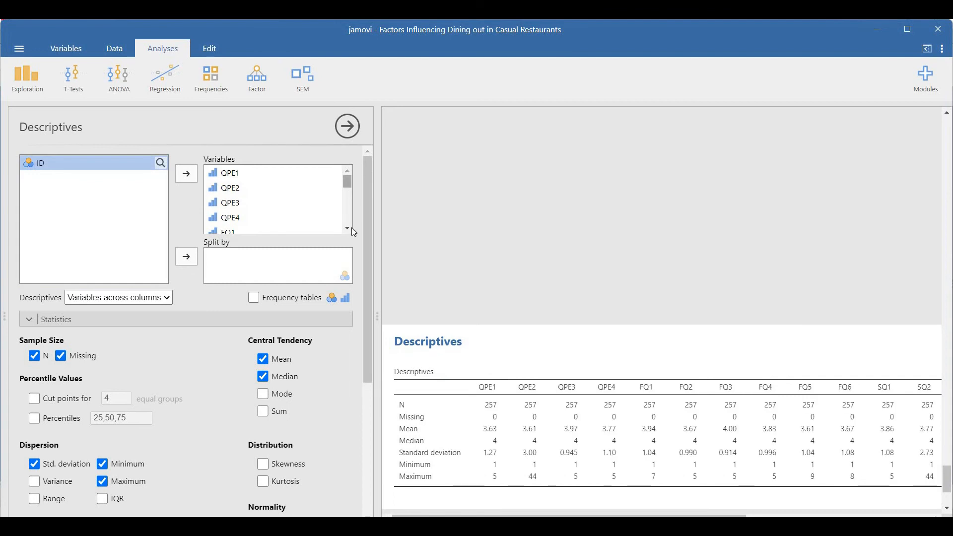
# Take Gender out of the analysed variables and split the descriptives by Gender
pyautogui.scroll(-5, 236, 193)
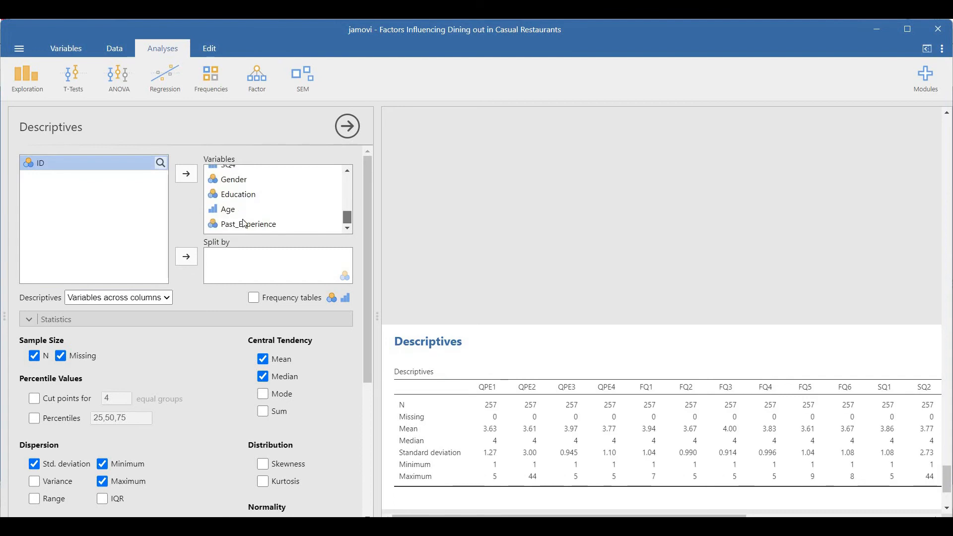
pyautogui.click(231, 186)
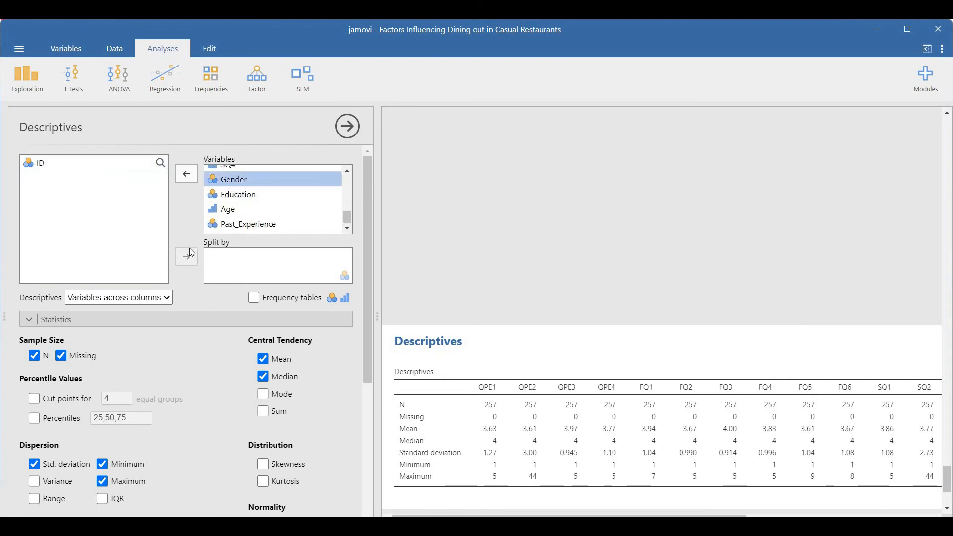
pyautogui.click(185, 175)
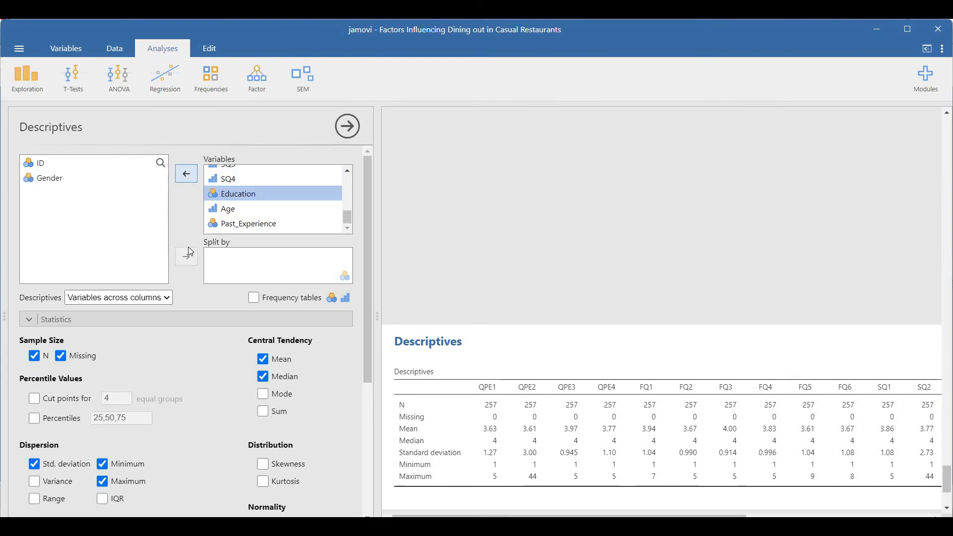
pyautogui.click(60, 184)
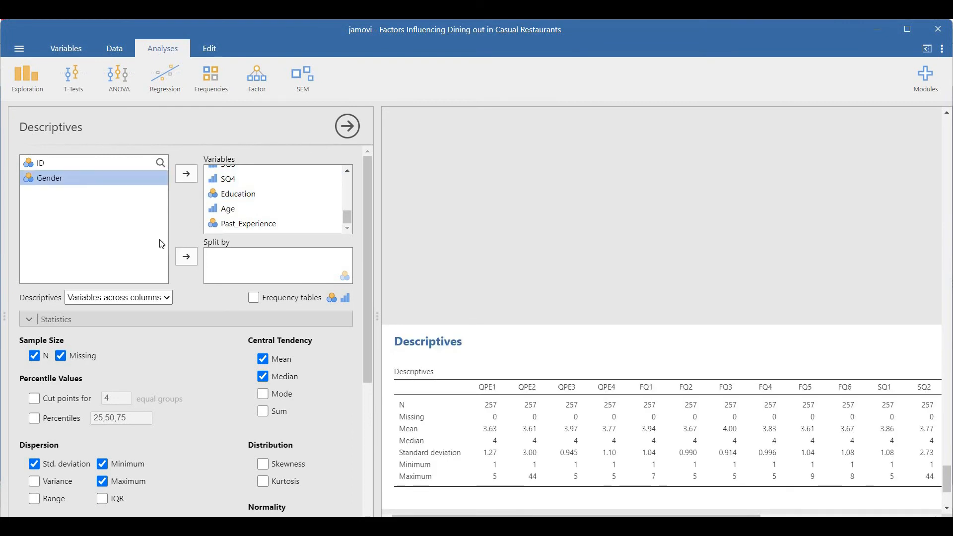
pyautogui.click(188, 258)
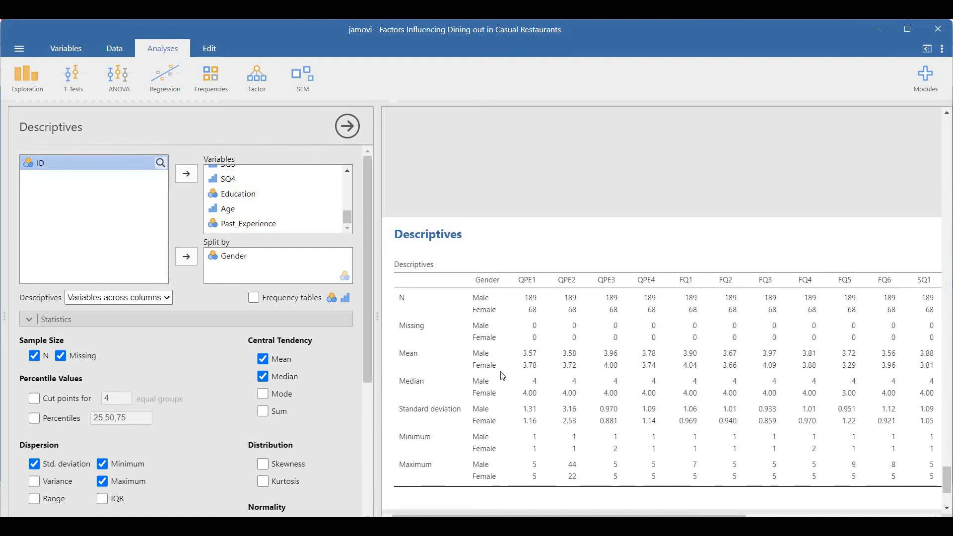
# Replace Gender with Age as the split variable, removing Age from the analysed variables
pyautogui.click(243, 256)
pyautogui.click(187, 256)
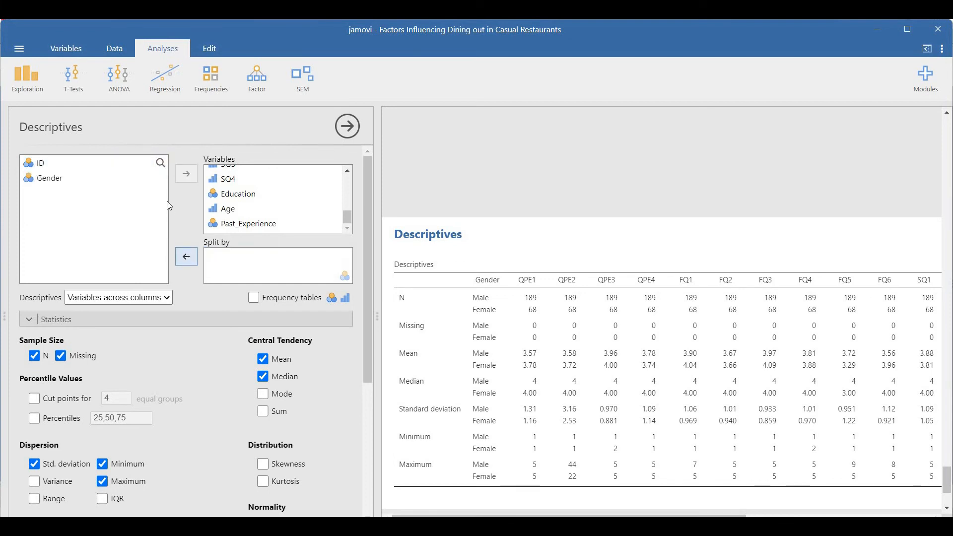
pyautogui.click(228, 211)
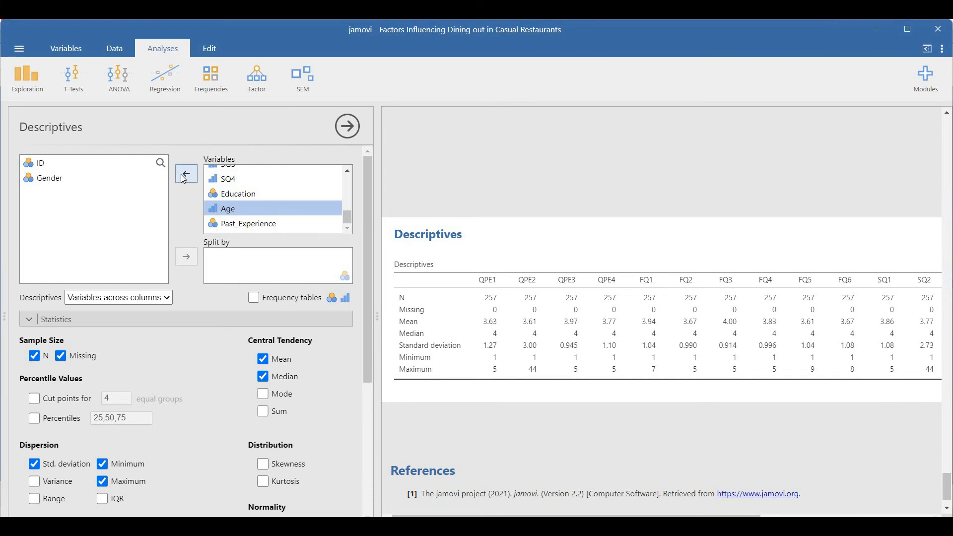
pyautogui.click(185, 175)
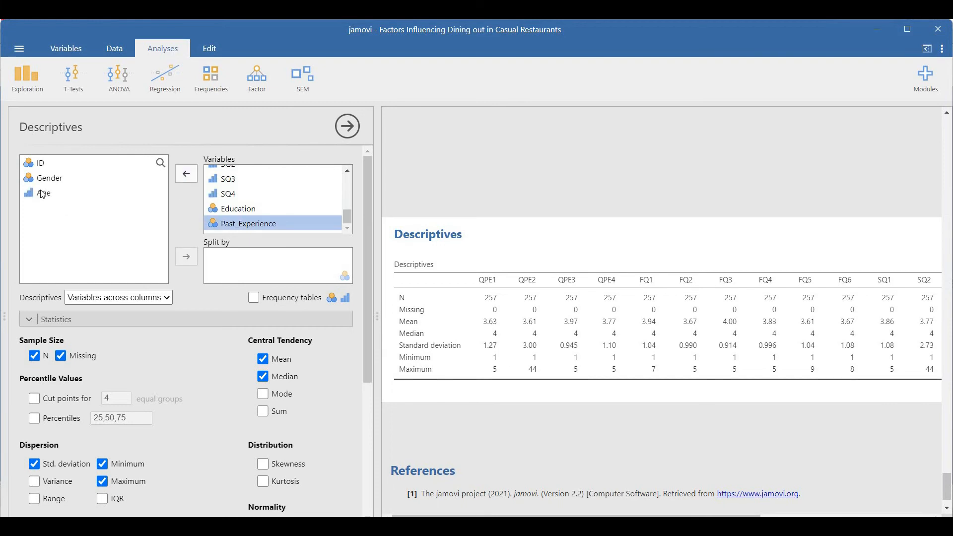
pyautogui.click(42, 194)
pyautogui.click(185, 257)
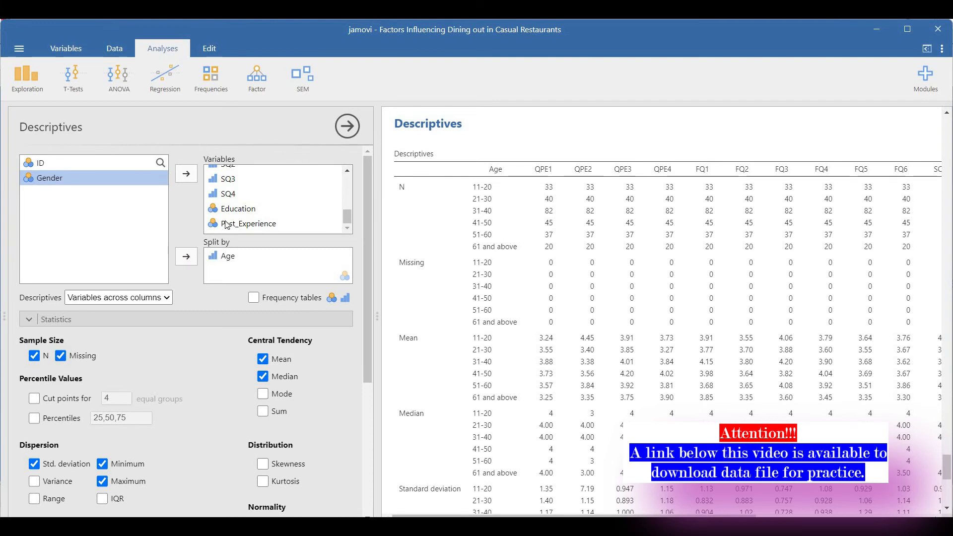
# Take Education out of the analysed variables and add it as a second split variable alongside Age
pyautogui.click(227, 256)
pyautogui.click(232, 209)
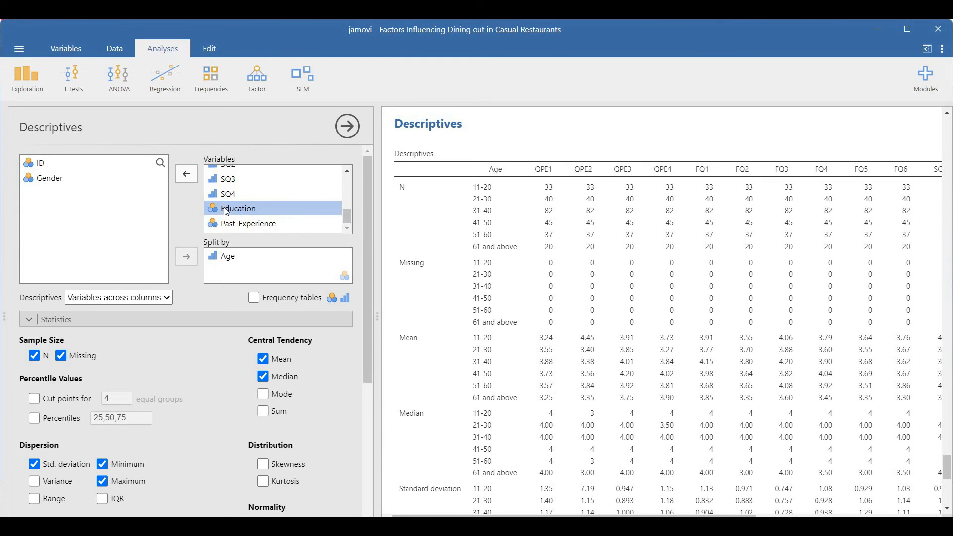
pyautogui.click(192, 178)
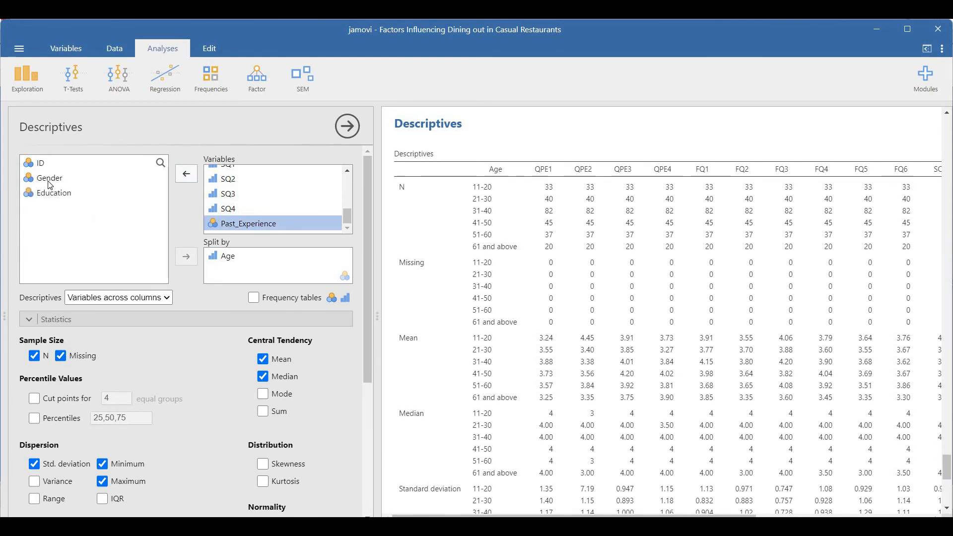
pyautogui.click(57, 194)
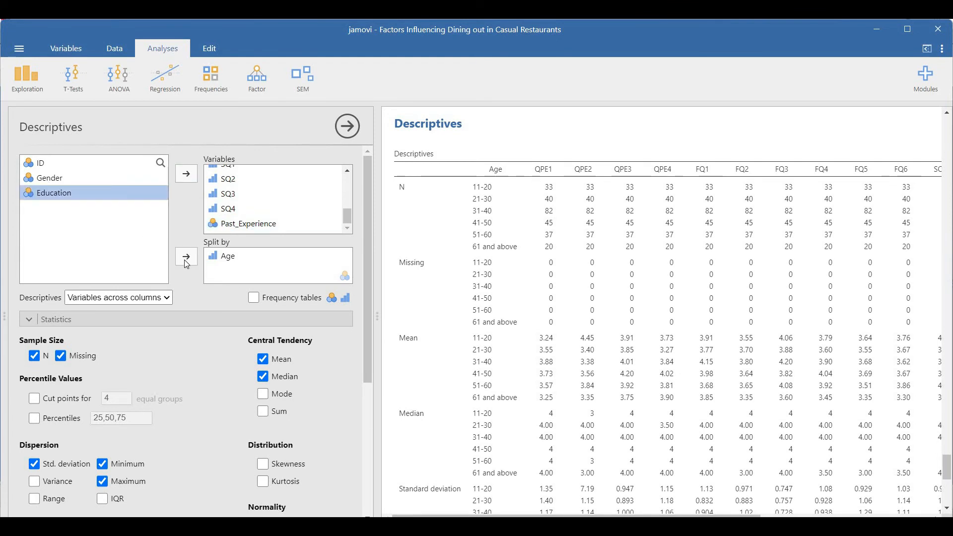
pyautogui.click(186, 263)
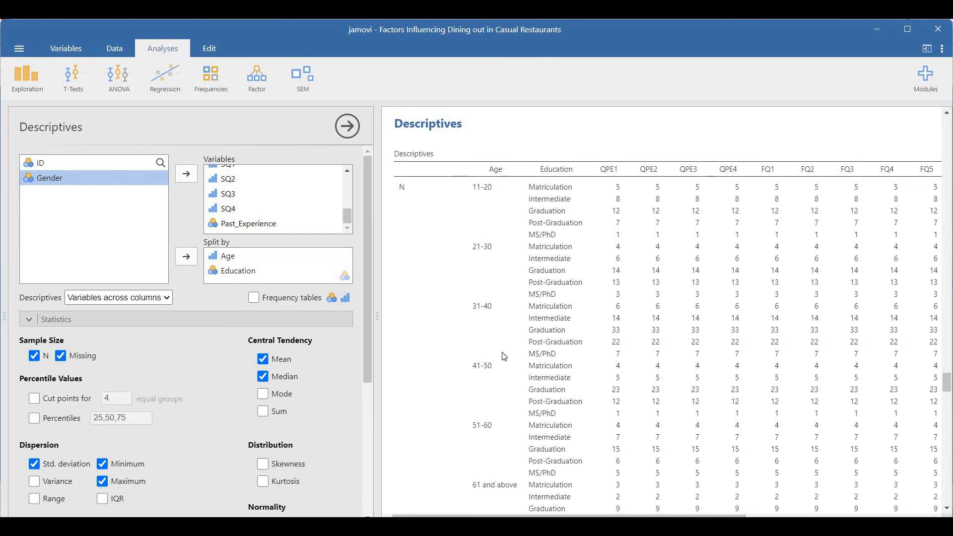
# Remove both Age and Education from the split so the descriptives cover the whole sample
pyautogui.click(212, 257)
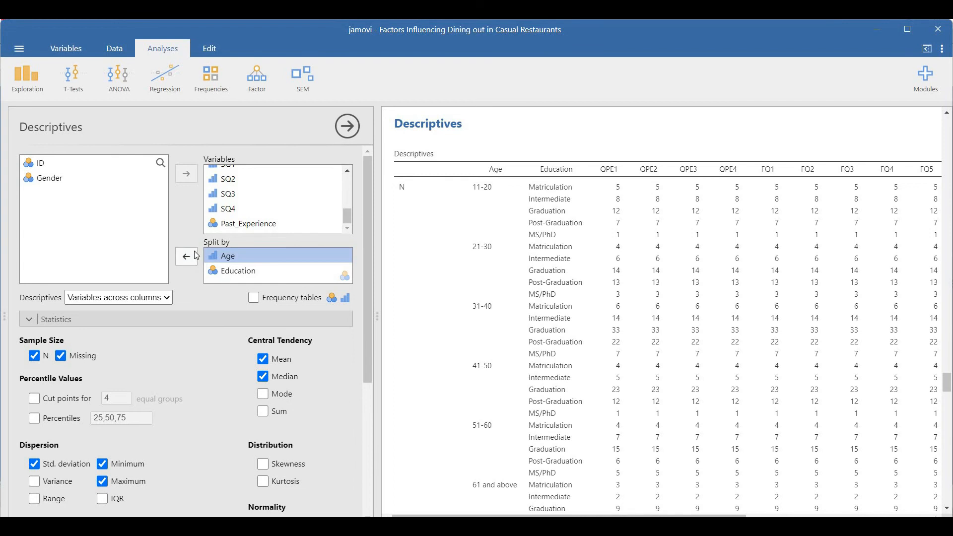
pyautogui.click(187, 257)
pyautogui.click(187, 257)
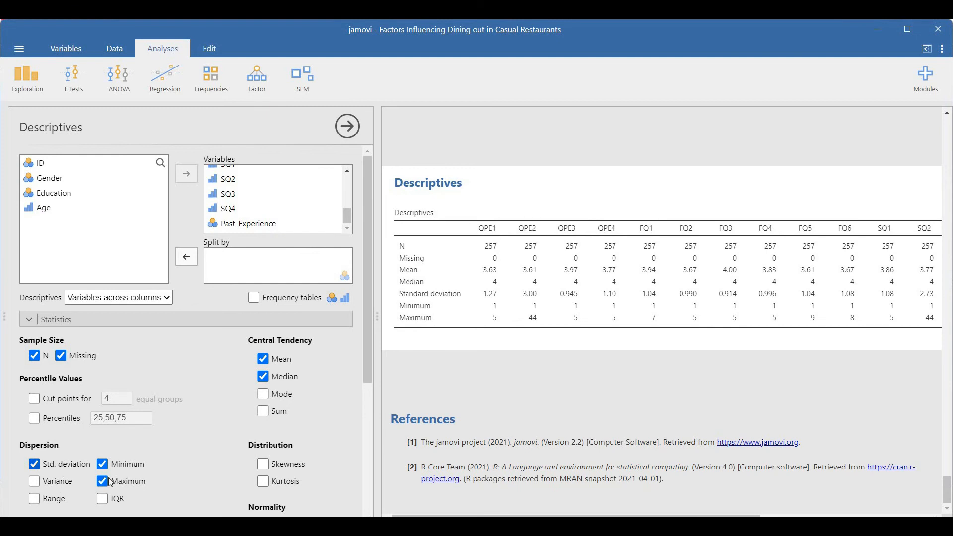
# Add range, skewness, kurtosis and mode to the descriptives table
pyautogui.click(34, 498)
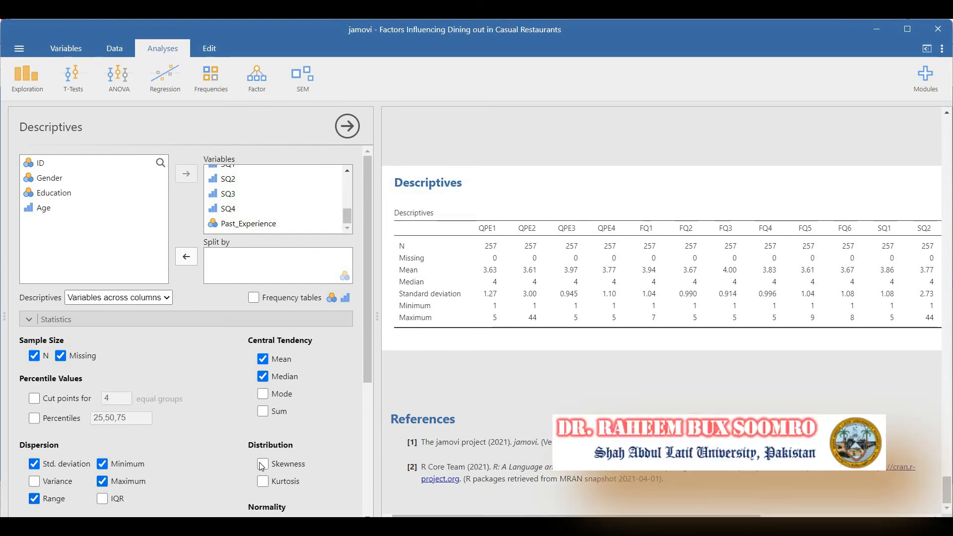
pyautogui.click(263, 464)
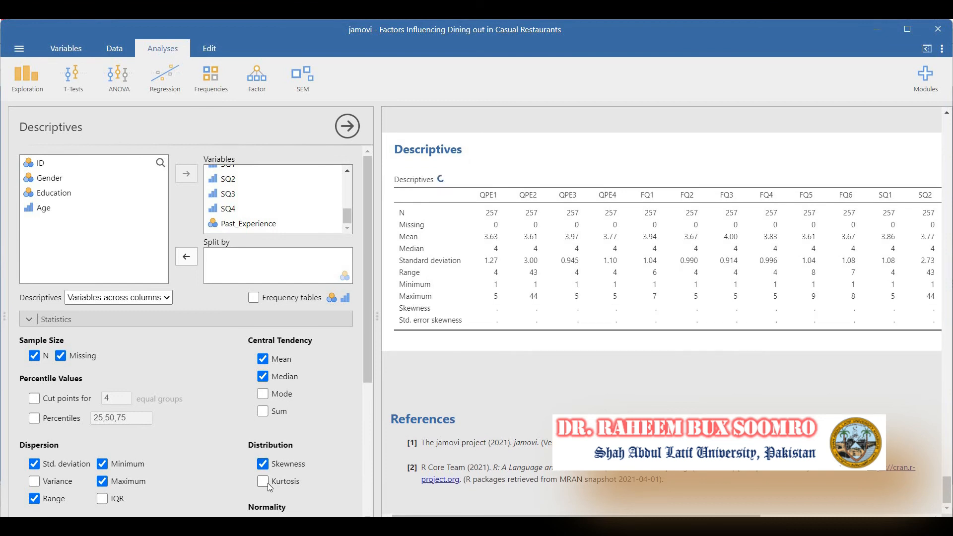
pyautogui.click(263, 482)
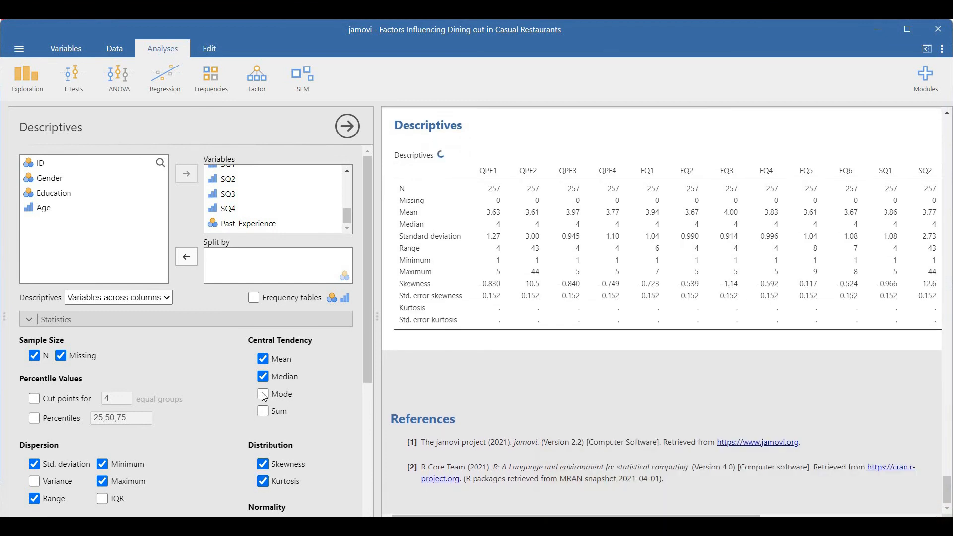
pyautogui.click(263, 394)
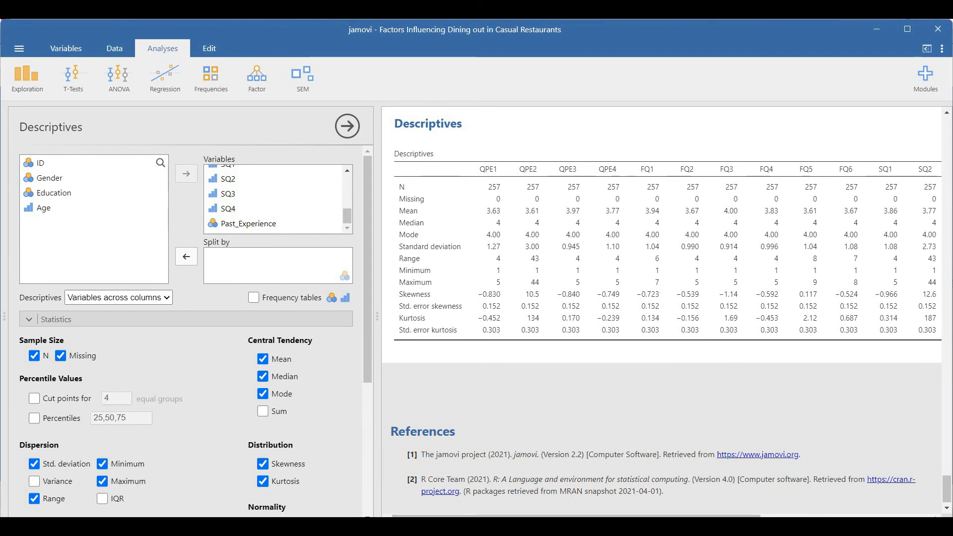
# Switch to the restaurant dining survey data in SPSS and set up a Frequencies analysis of all variables except ID
pyautogui.moveTo(586, 526)
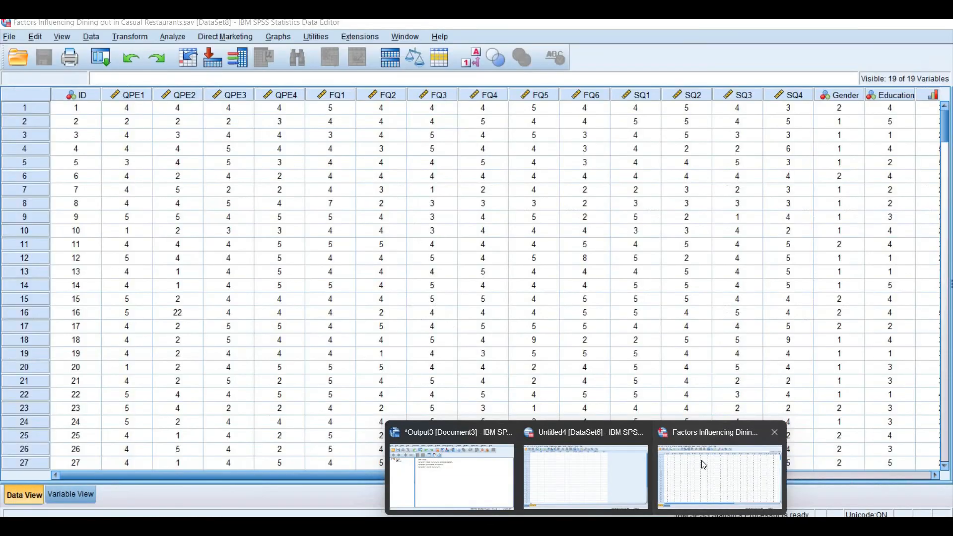
pyautogui.click(704, 465)
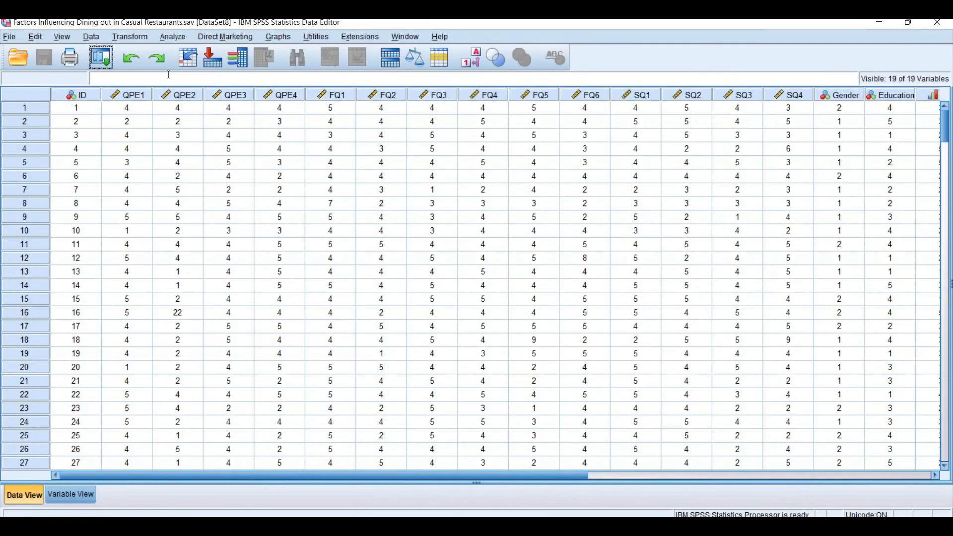
pyautogui.click(175, 38)
pyautogui.moveTo(261, 66)
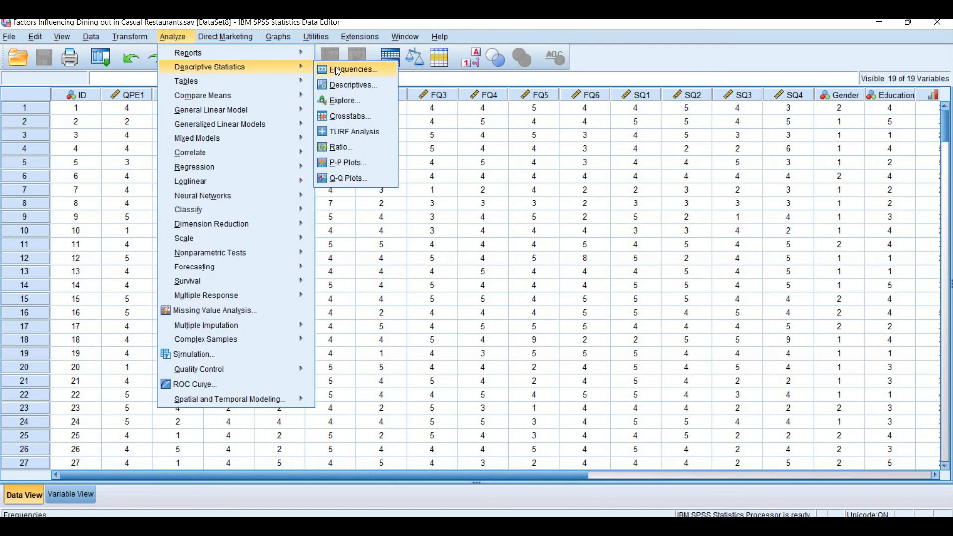
pyautogui.click(338, 70)
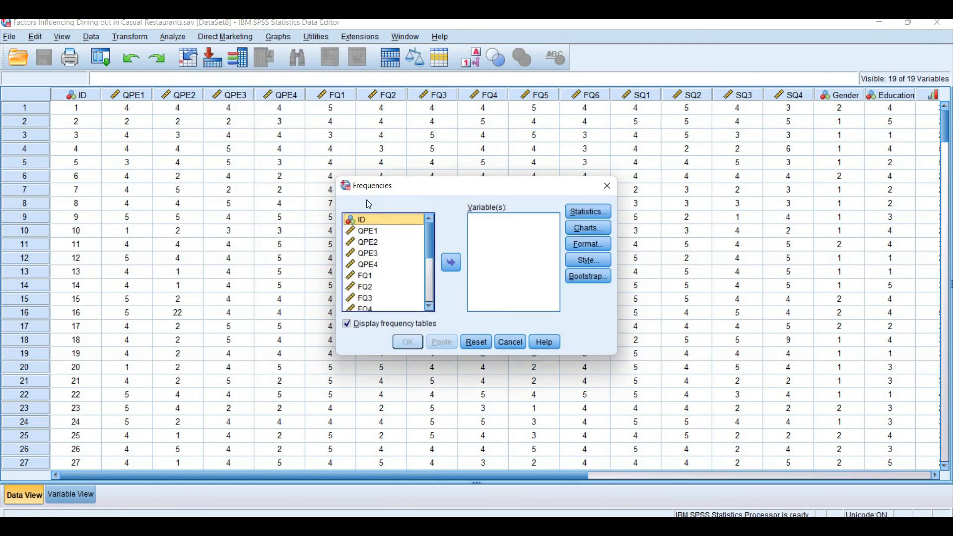
pyautogui.click(368, 227)
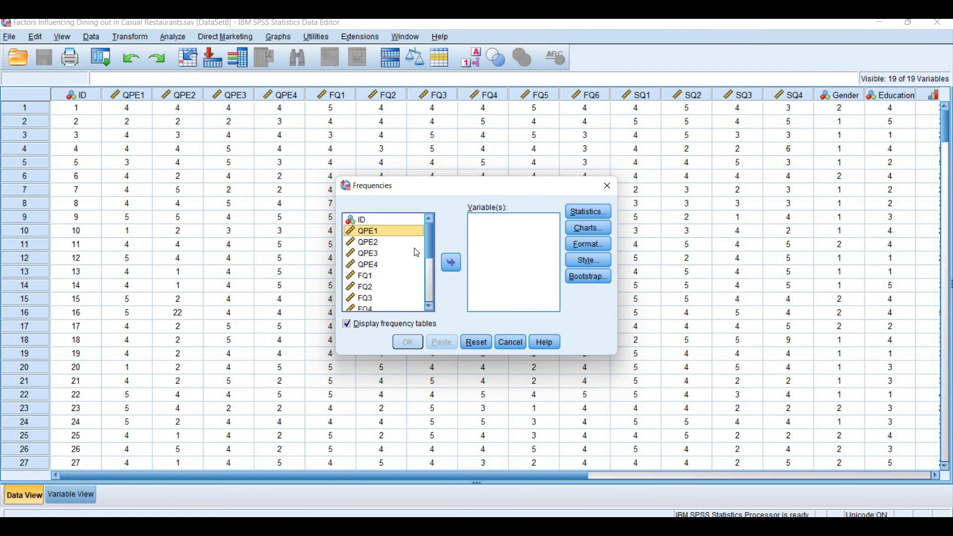
pyautogui.hotkey('ctrl', 'a')
pyautogui.click(452, 263)
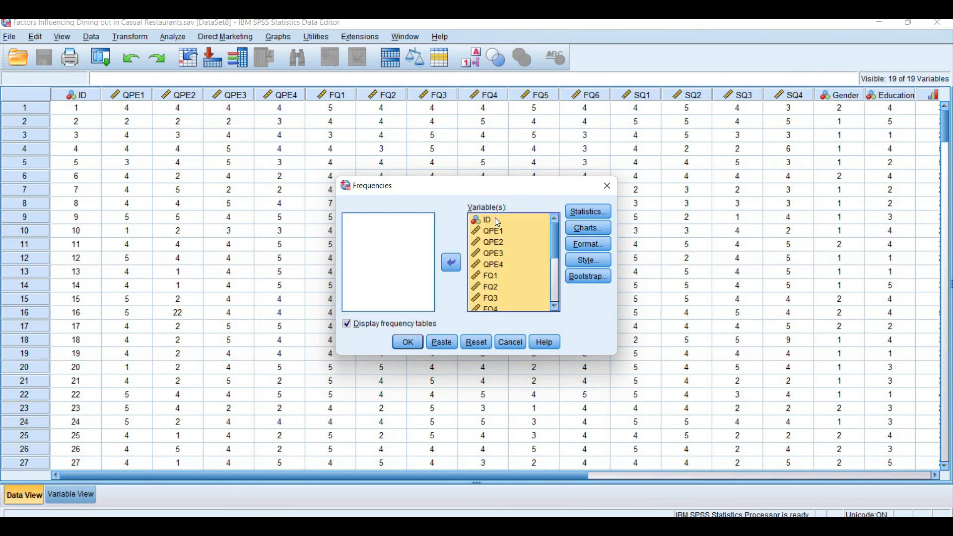
pyautogui.click(497, 220)
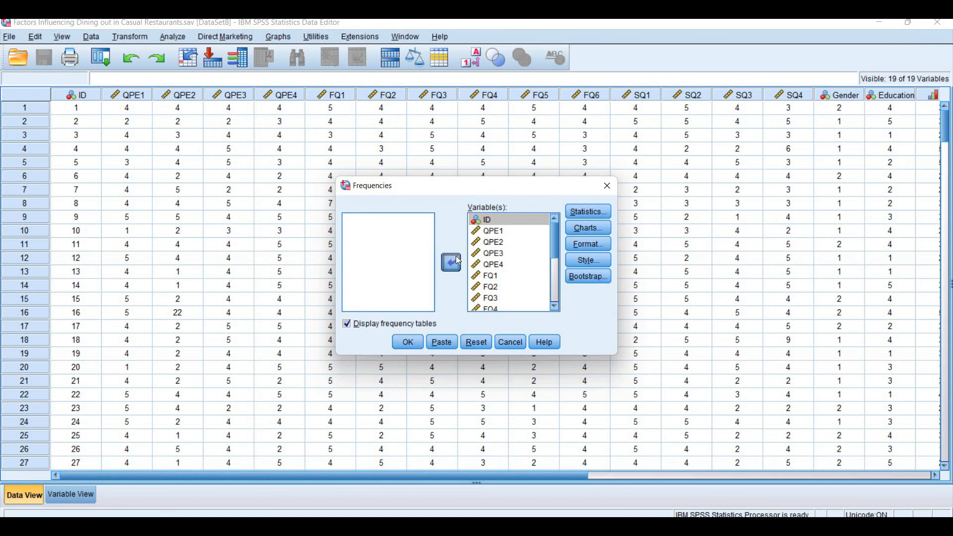
pyautogui.click(459, 260)
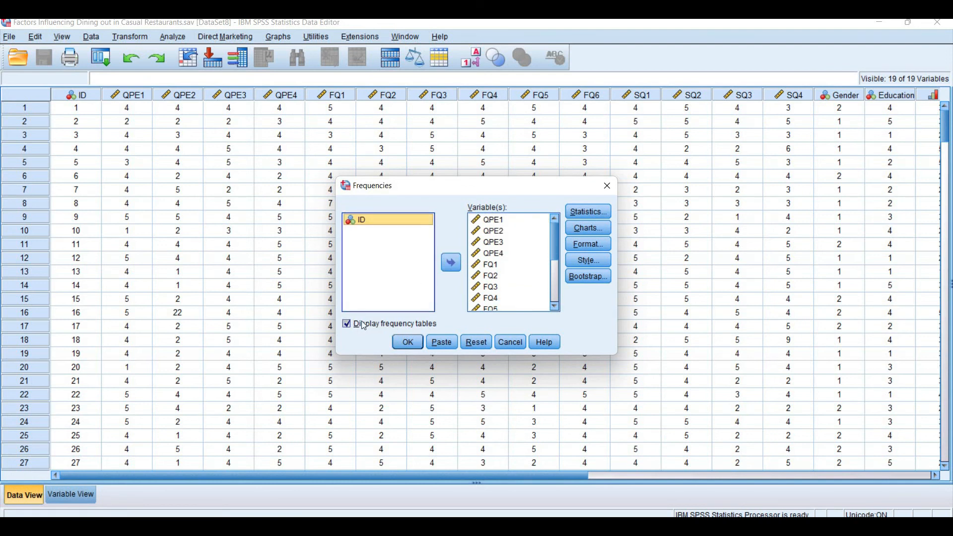
# Turn off the frequency tables and request the mean, median, mode and sum in the Frequencies statistics
pyautogui.click(347, 324)
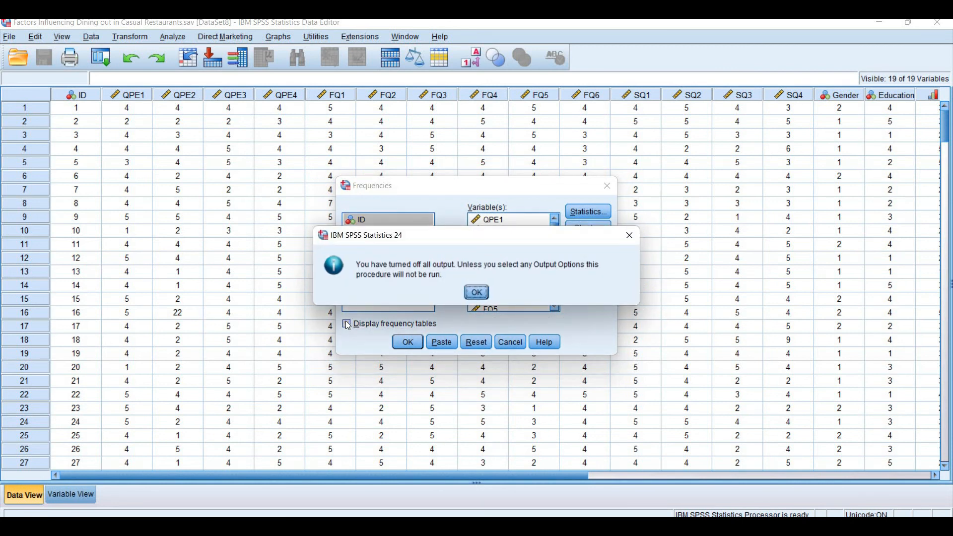
pyautogui.click(478, 293)
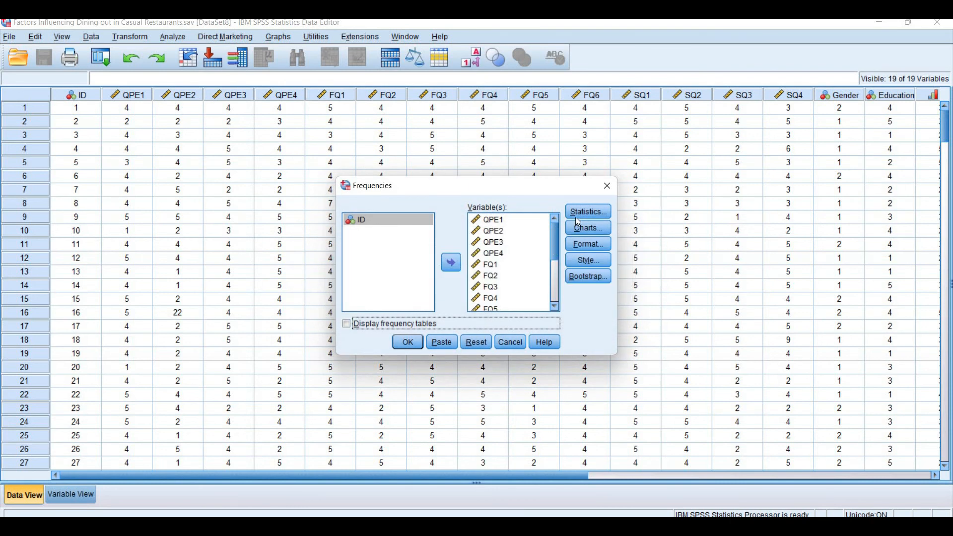
pyautogui.click(589, 214)
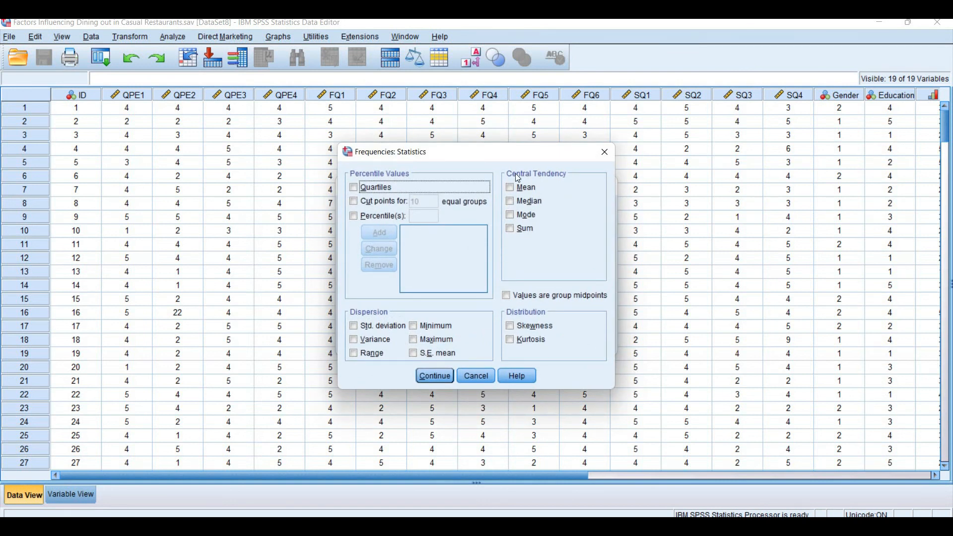
pyautogui.click(512, 188)
pyautogui.click(516, 203)
pyautogui.click(511, 216)
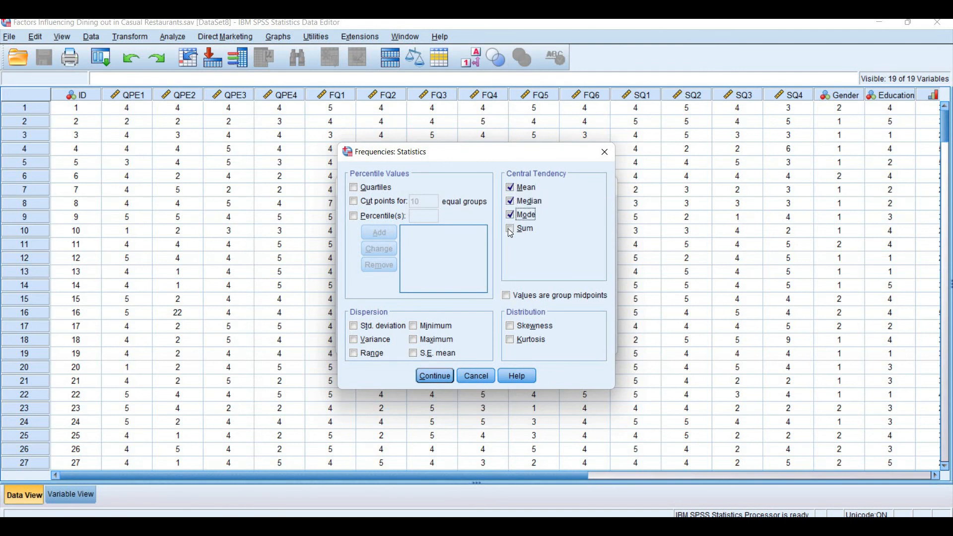
pyautogui.click(511, 231)
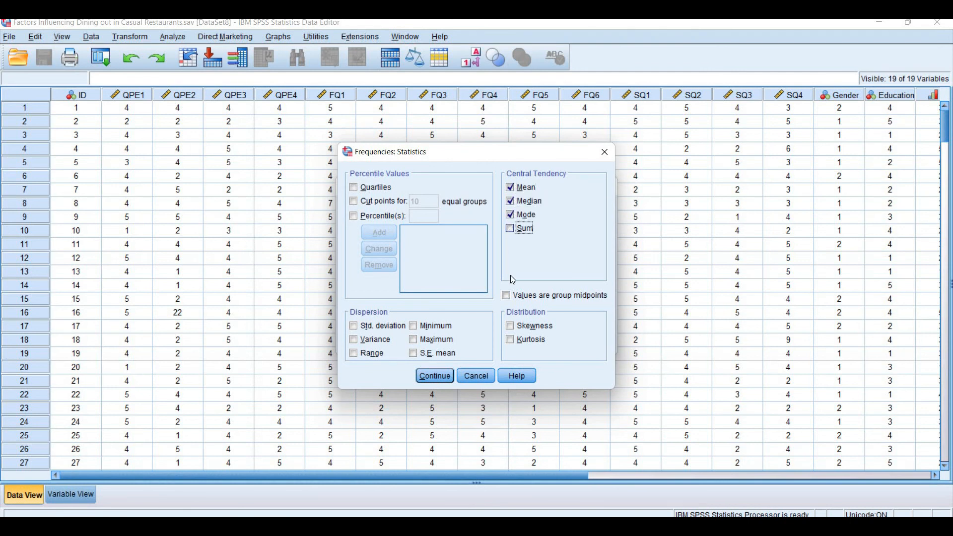
# Add skewness, kurtosis, standard deviation, minimum, maximum and range to the requested Frequencies statistics
pyautogui.click(512, 327)
pyautogui.click(510, 341)
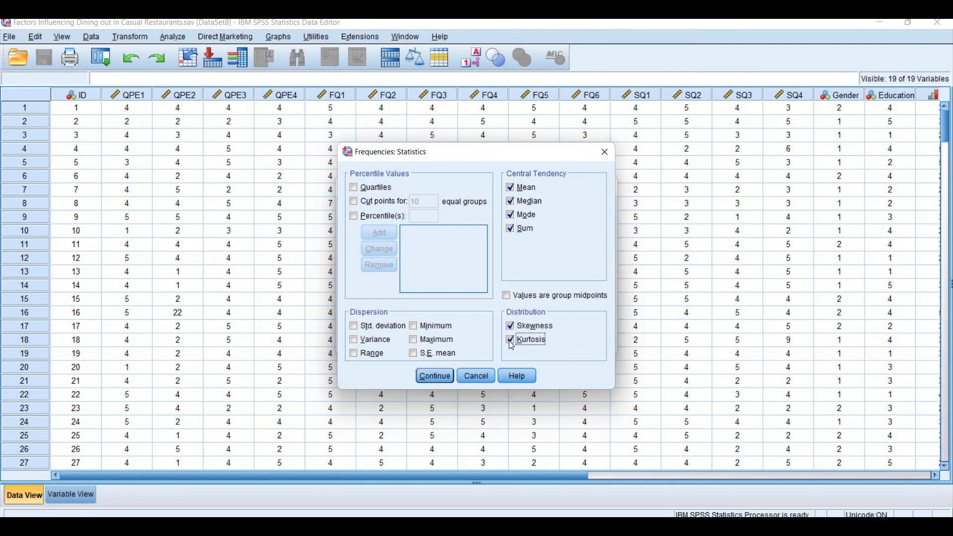
pyautogui.click(398, 327)
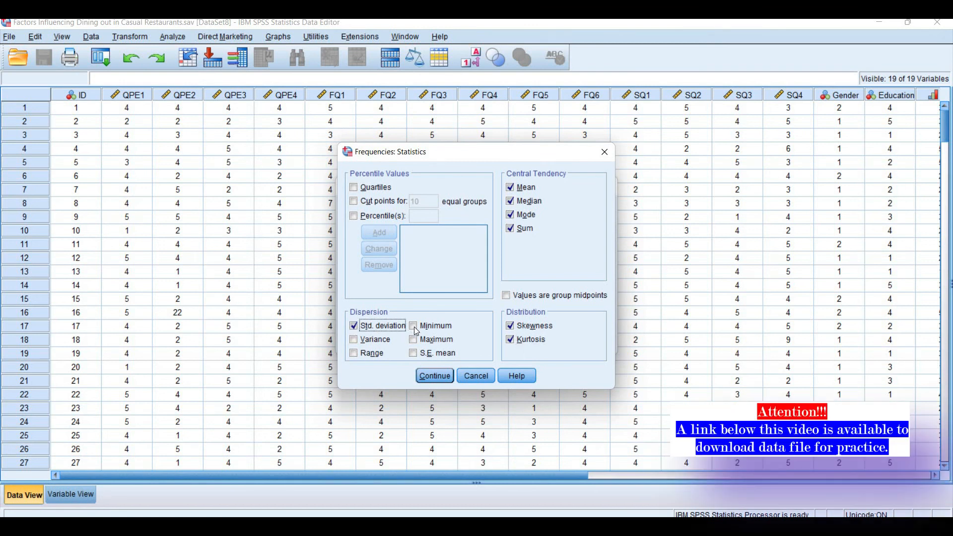
pyautogui.click(414, 327)
pyautogui.click(413, 340)
pyautogui.click(381, 356)
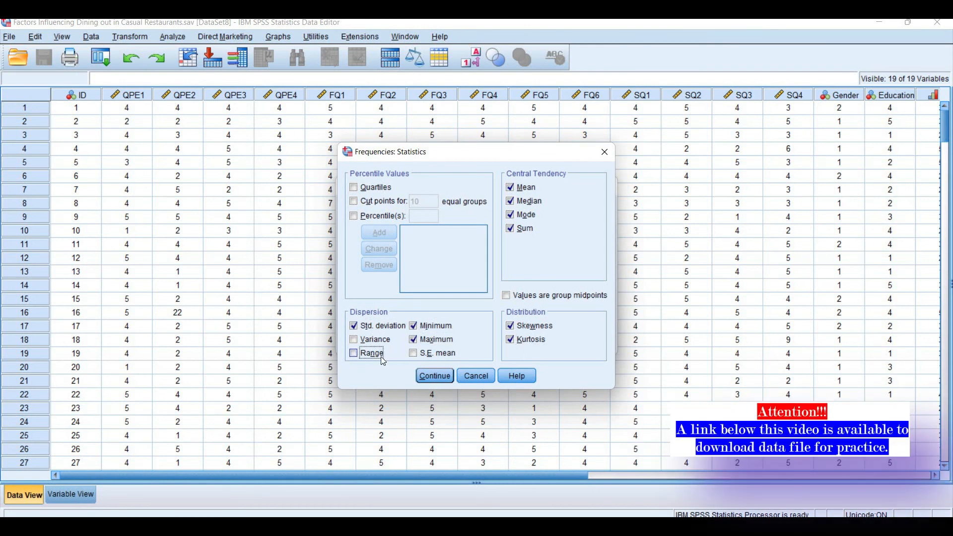
pyautogui.click(435, 377)
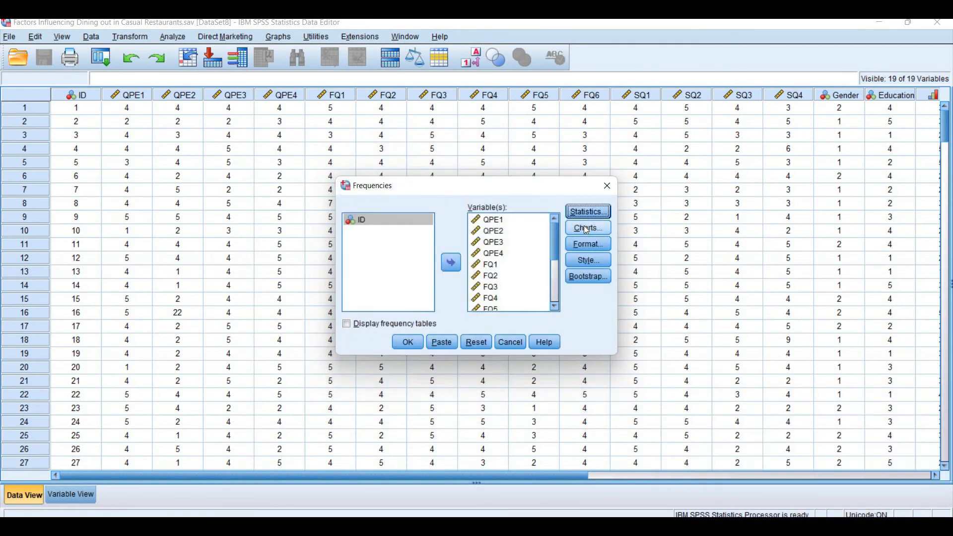
# Request histograms with a normal curve for the selected variables and run the Frequencies analysis
pyautogui.click(589, 229)
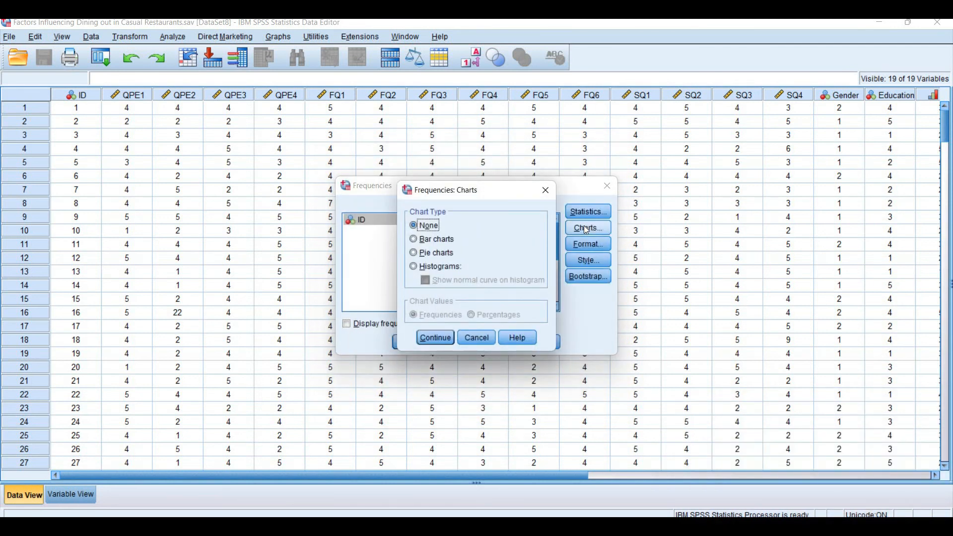
pyautogui.click(437, 268)
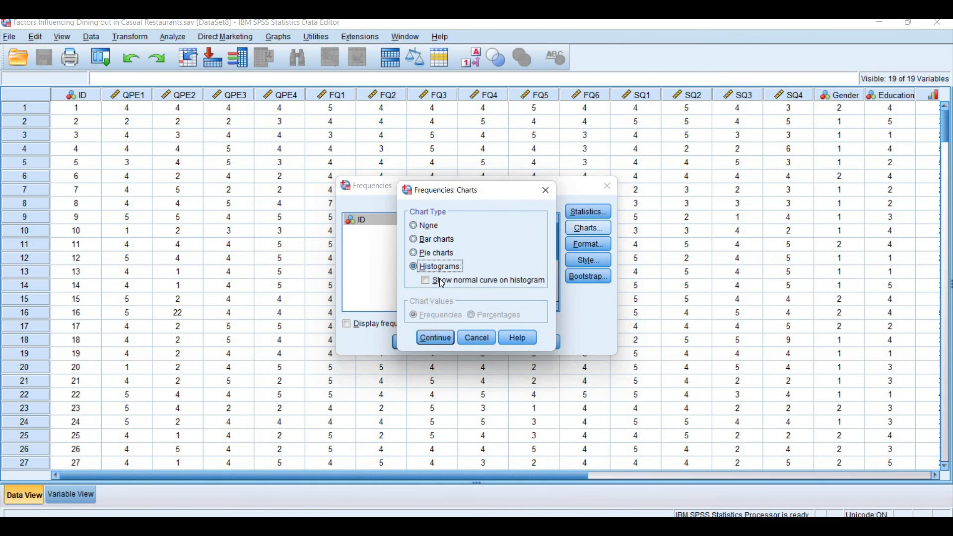
pyautogui.click(441, 283)
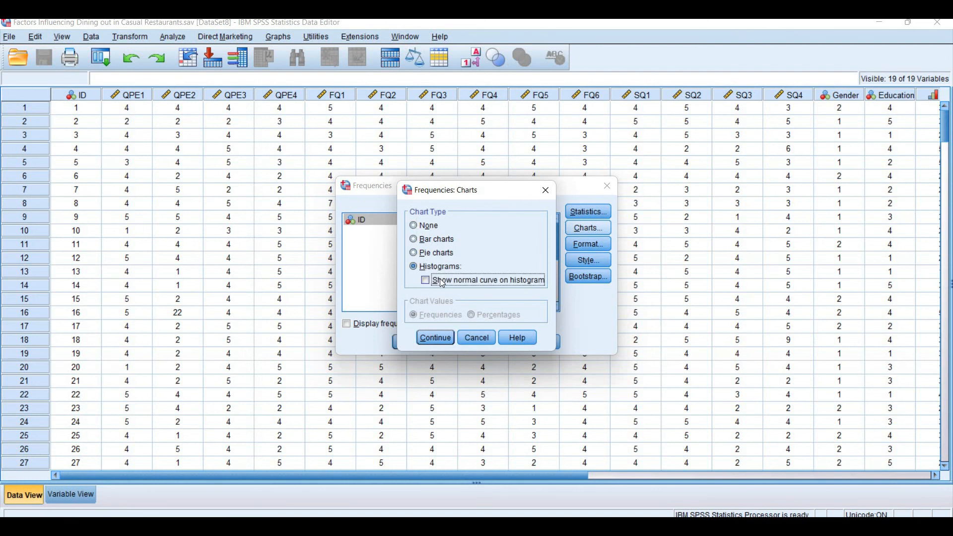
pyautogui.click(433, 339)
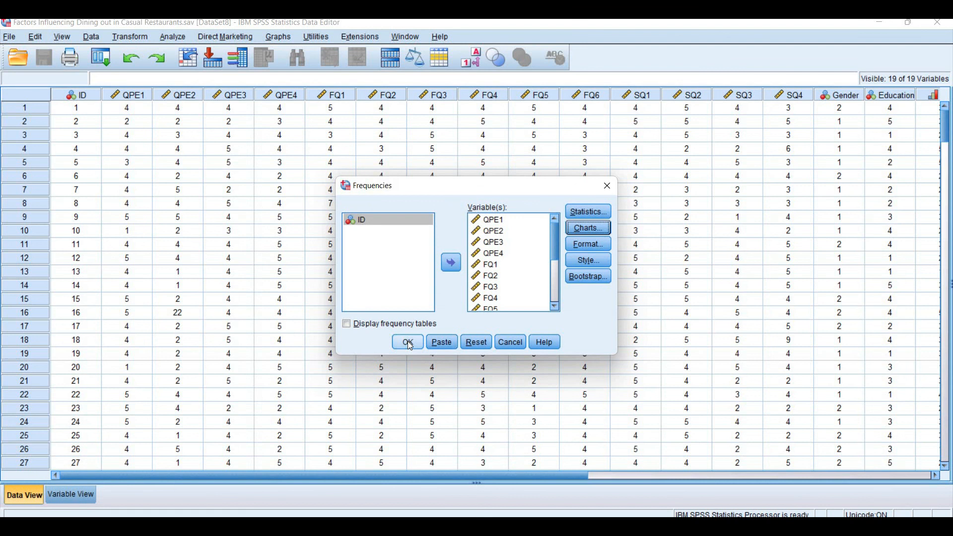
pyautogui.click(409, 342)
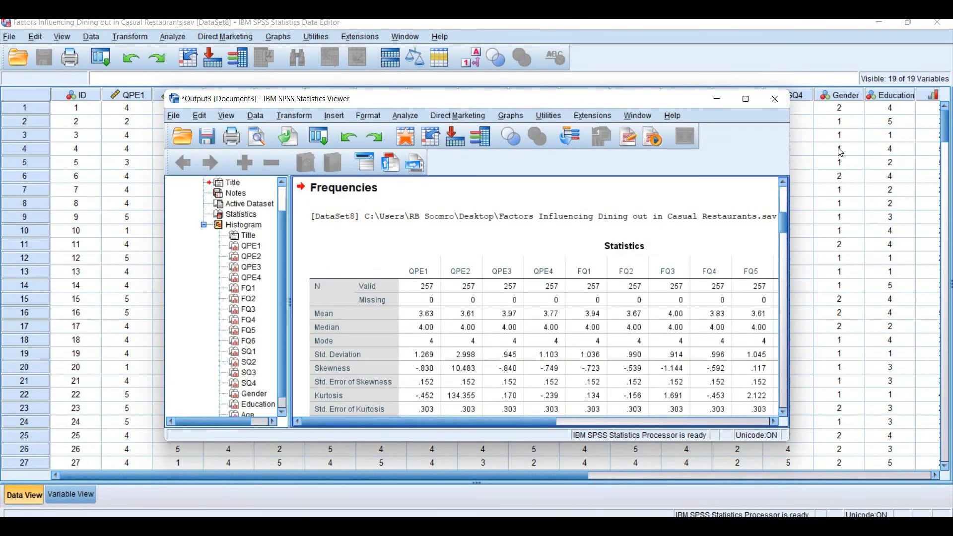
# Bring the SPSS output viewer to the front, maximise it and examine the Statistics table
pyautogui.click(839, 149)
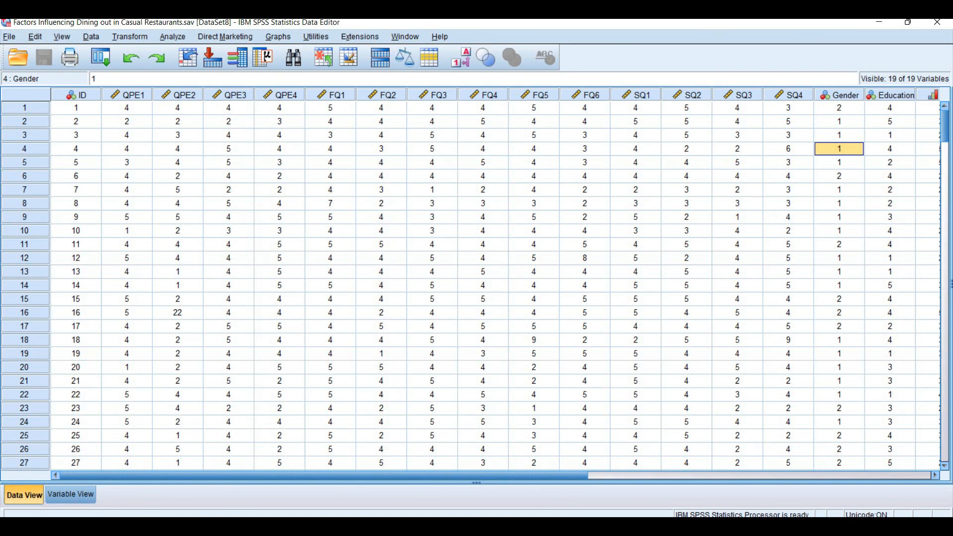
pyautogui.moveTo(586, 526)
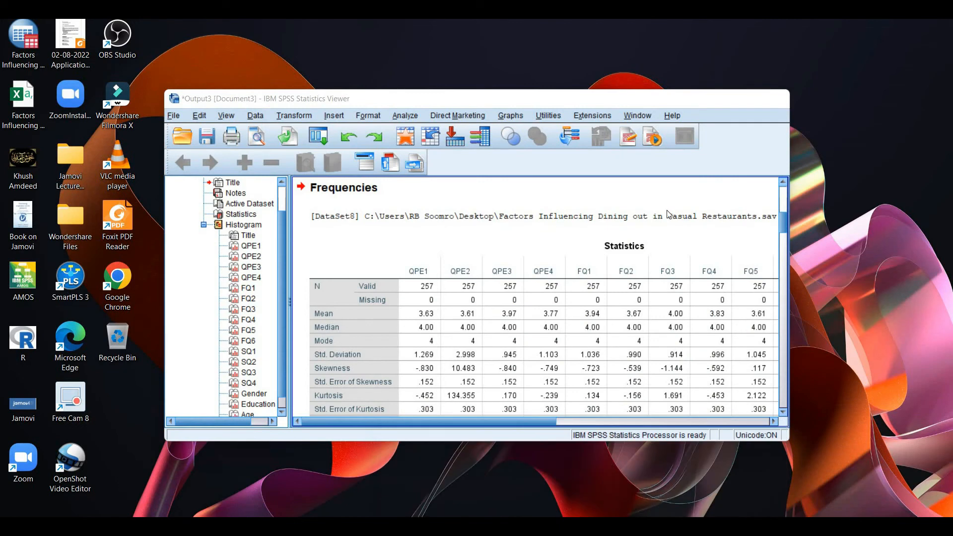
pyautogui.click(491, 502)
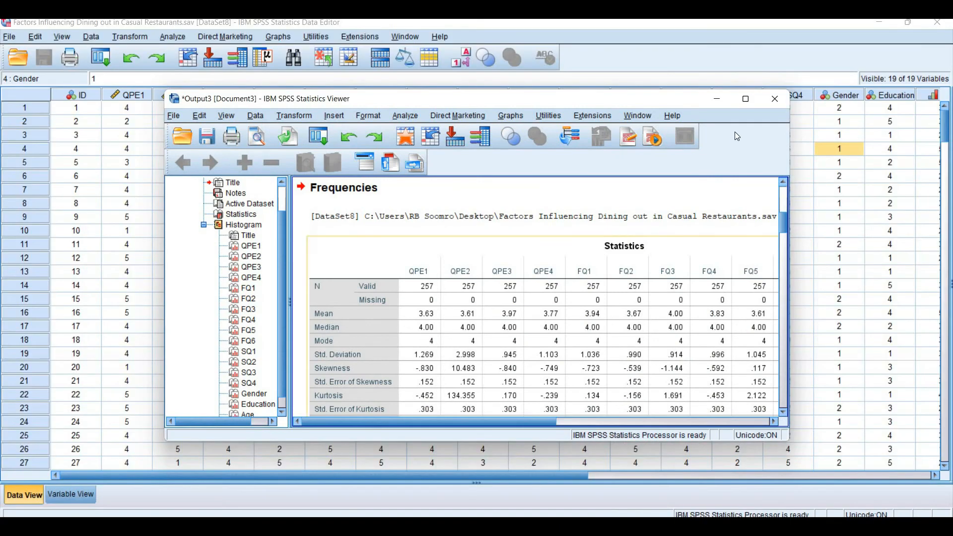
pyautogui.click(740, 101)
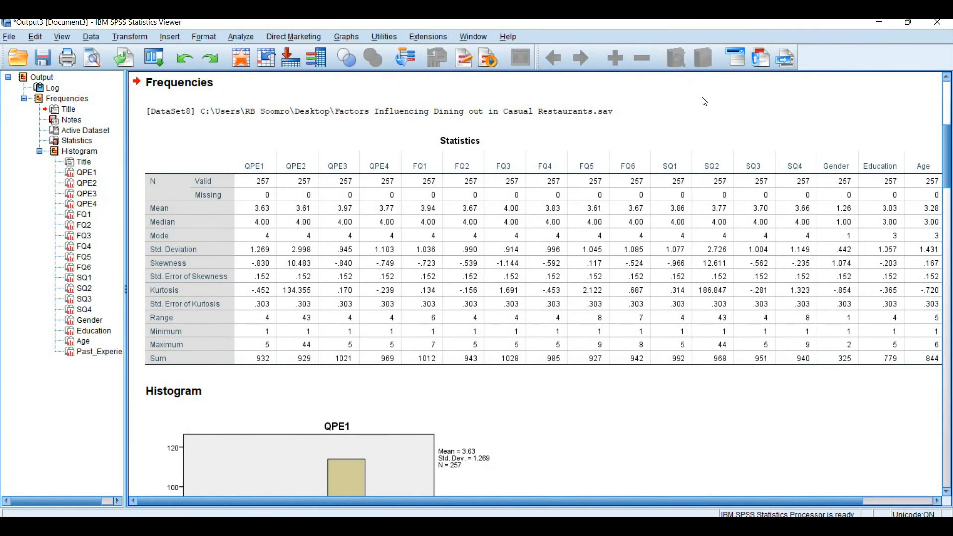
pyautogui.click(214, 214)
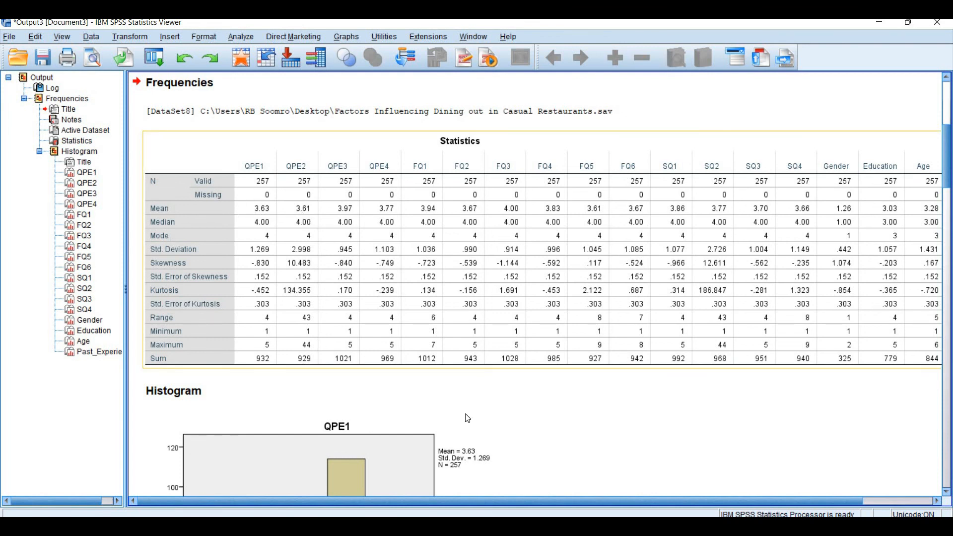
# Review the SPSS Statistics table for comparison and switch back to the descriptives results in jamovi
pyautogui.moveTo(559, 526)
pyautogui.click(558, 477)
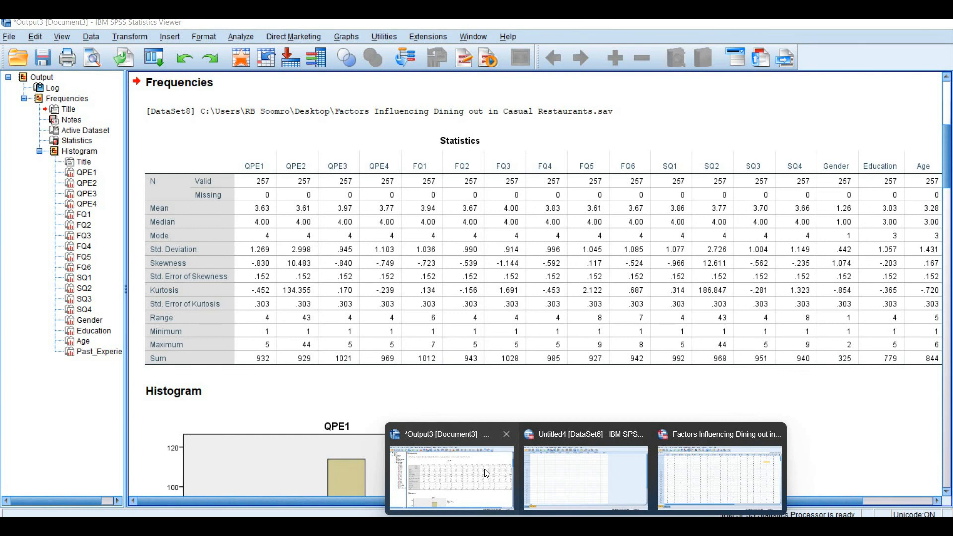
pyautogui.click(484, 470)
pyautogui.click(364, 237)
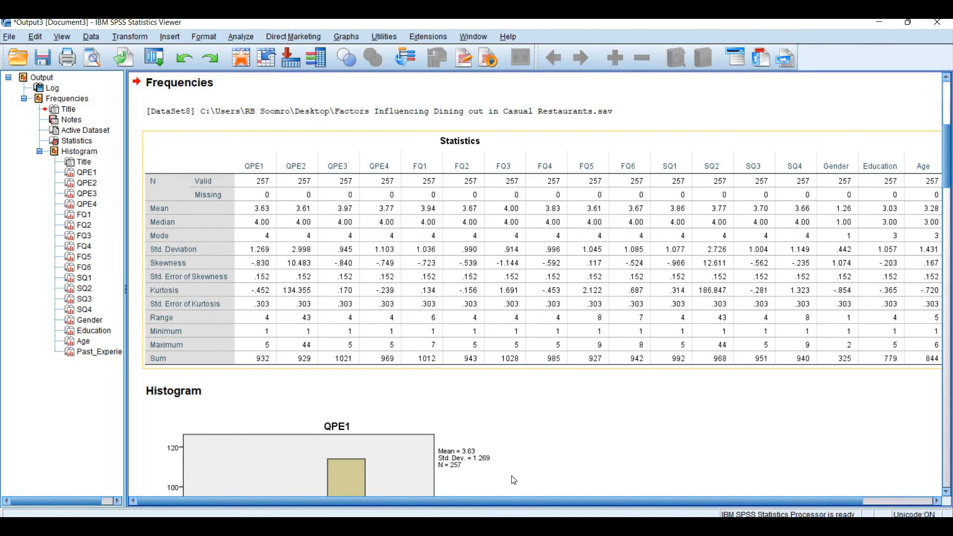
pyautogui.moveTo(557, 526)
pyautogui.click(526, 442)
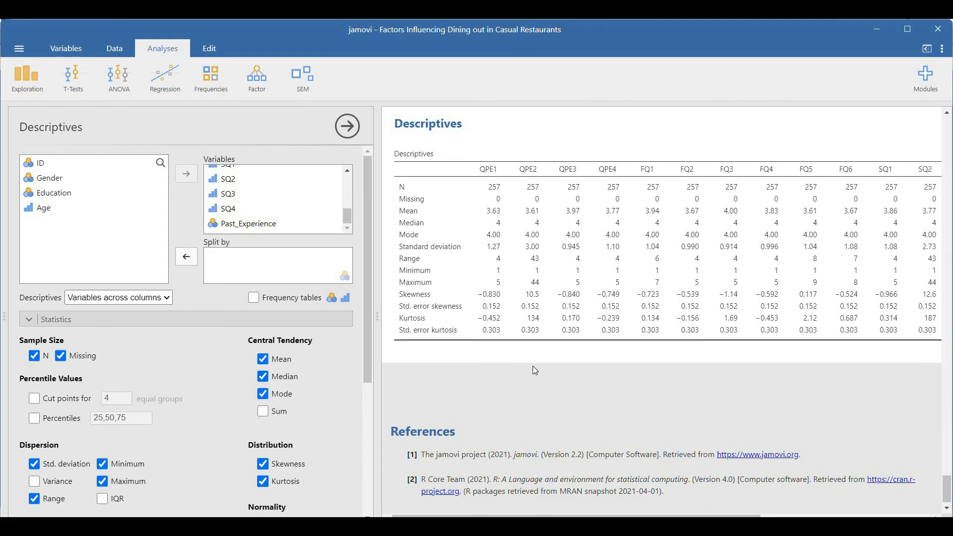